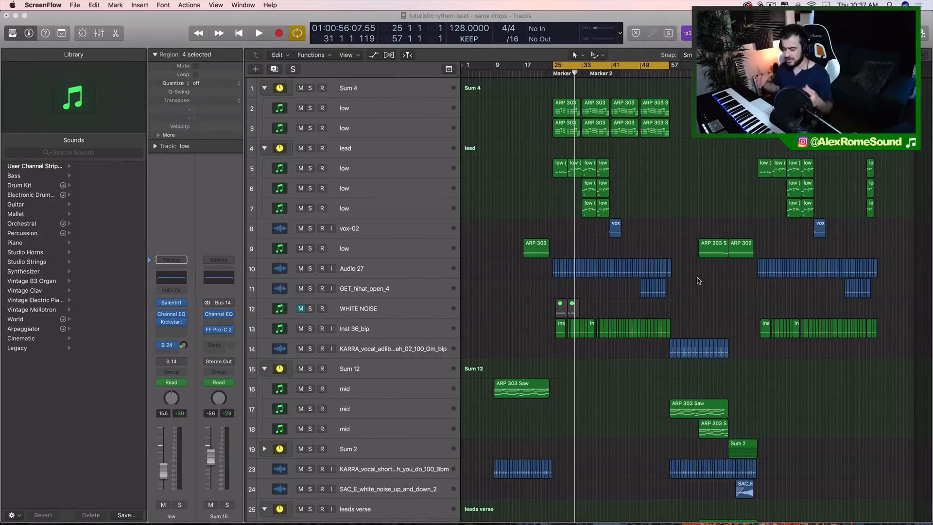
# Play the first drop from bar 31 to about bar 37, stop playback, and select the vox-02 track.
pyautogui.click(736, 264)
pyautogui.scroll(-10, 705, 296)
pyautogui.scroll(7, 705, 295)
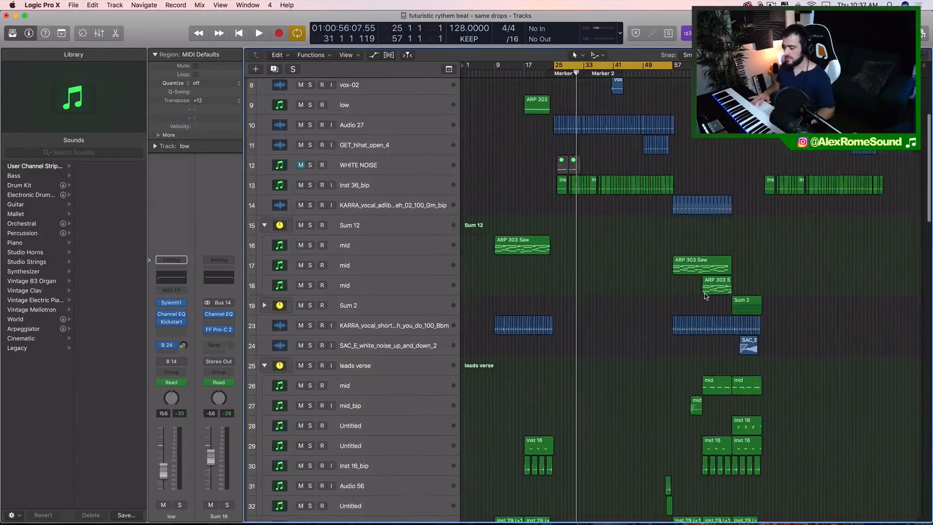
pyautogui.scroll(5, 705, 296)
pyautogui.scroll(-1, 705, 295)
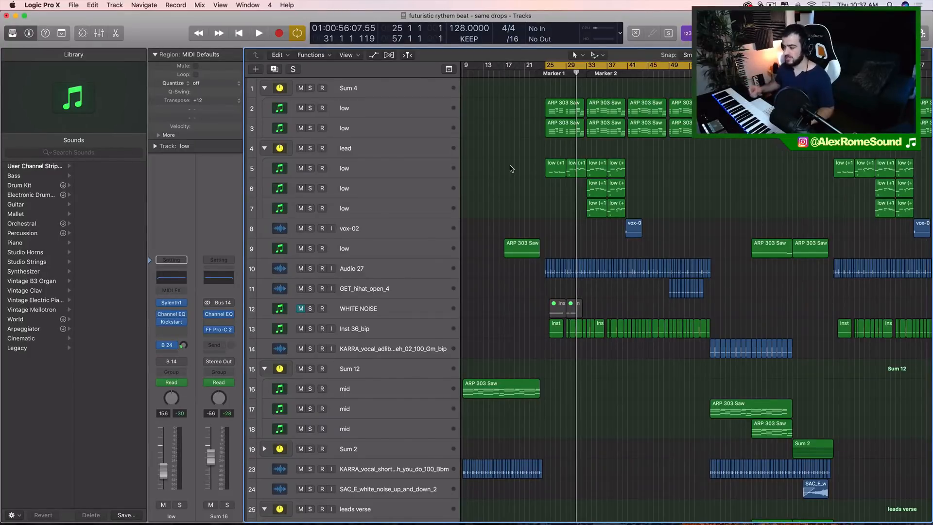
pyautogui.press('space')
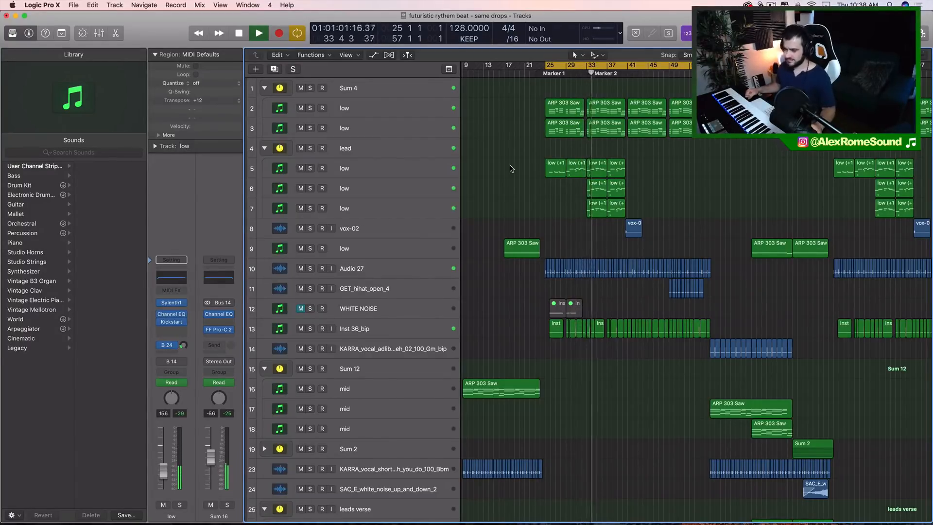
pyautogui.click(422, 232)
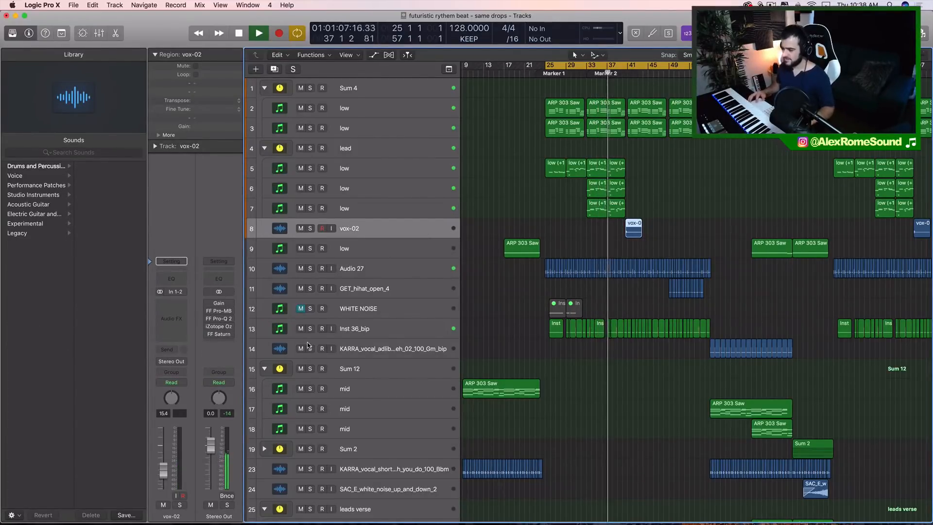
pyautogui.press('space')
pyautogui.moveTo(218, 330); pyautogui.dragTo(209, 318)
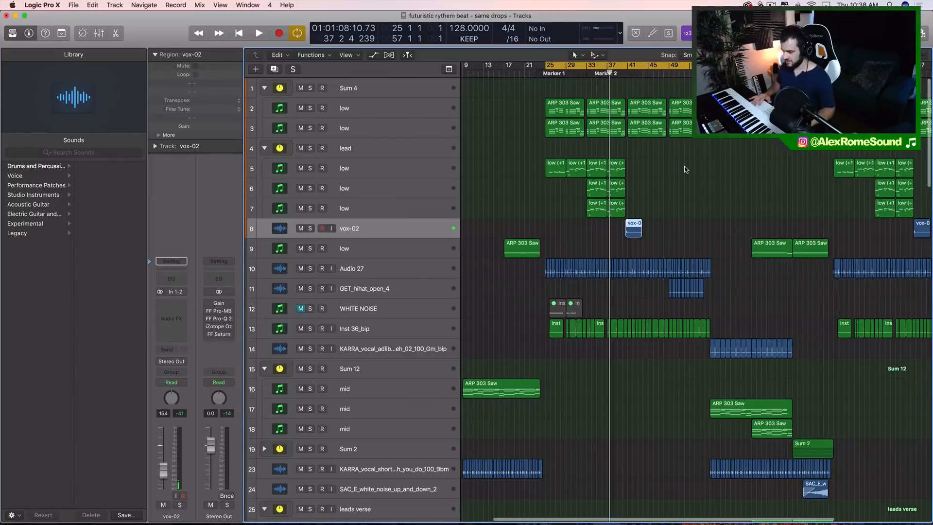
# Examine the low regions of the lead stack in the arrangement between bars 25 and 40.
pyautogui.press('super+Right')
pyautogui.press('super+Right')
pyautogui.press('super+Right')
pyautogui.press('super+Right')
pyautogui.press('super+Right')
pyautogui.press('super+Right')
pyautogui.press('super+Right')
pyautogui.hscroll(-3, 684, 169)
pyautogui.press('super+Left')
pyautogui.press('super+Left')
pyautogui.press('super+Left')
pyautogui.press('super+Left')
pyautogui.moveTo(675, 216); pyautogui.dragTo(722, 144)
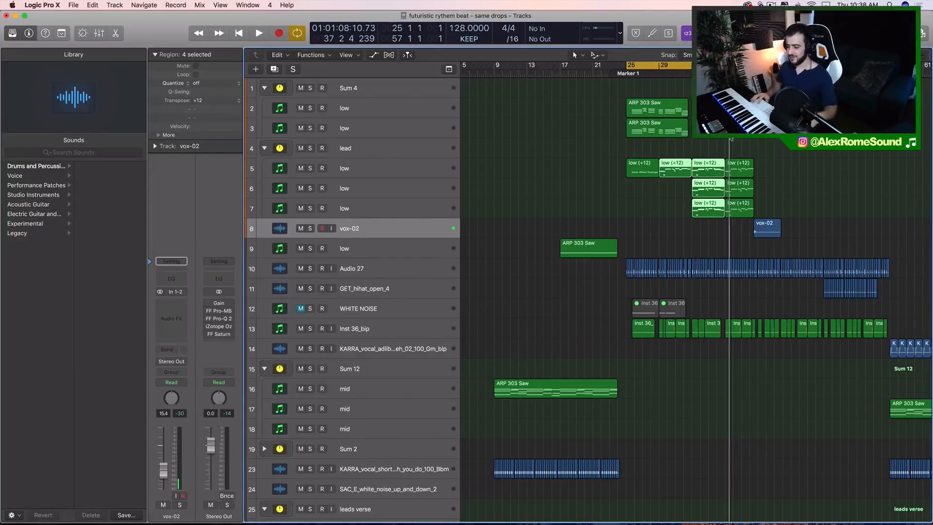
pyautogui.click(685, 226)
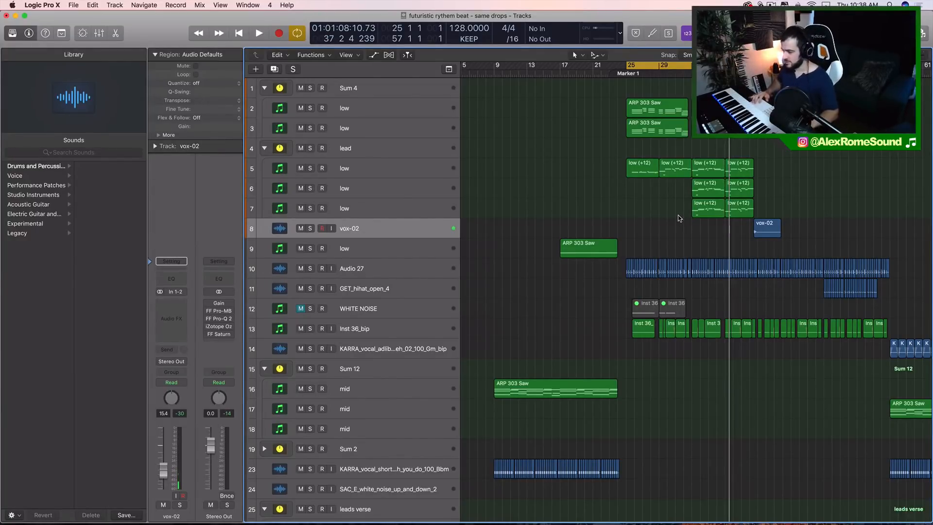
pyautogui.hscroll(5, 678, 218)
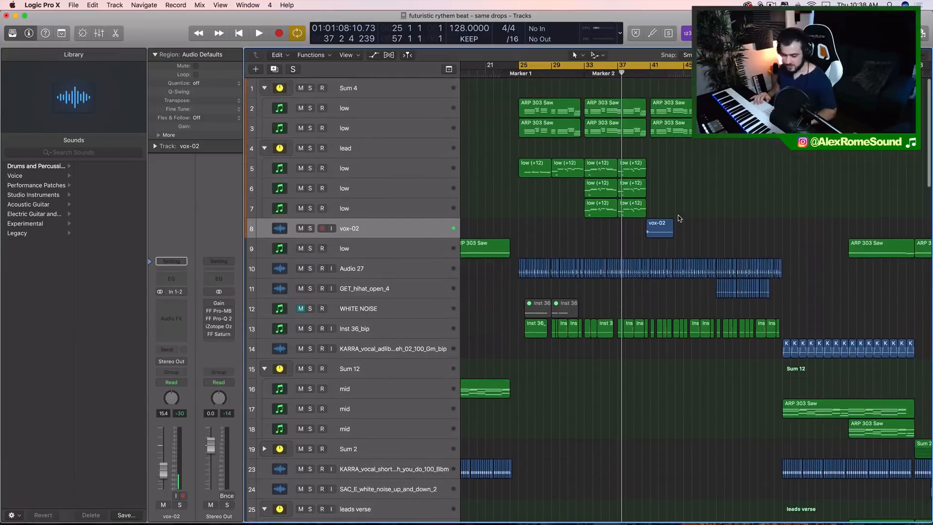
pyautogui.rightClick(681, 212)
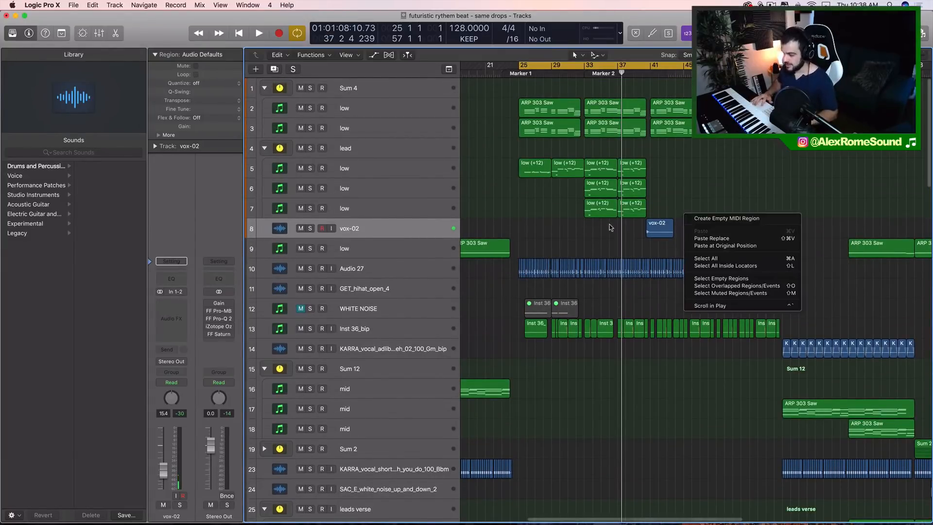
pyautogui.click(594, 236)
pyautogui.scroll(6, 590, 236)
pyautogui.hscroll(-5, 590, 236)
pyautogui.scroll(-2, 591, 236)
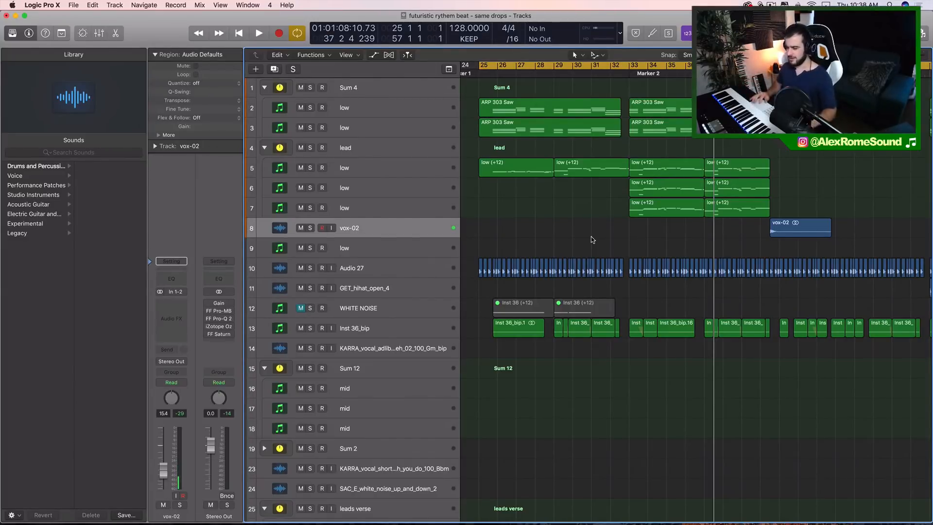
pyautogui.moveTo(589, 214); pyautogui.dragTo(746, 196)
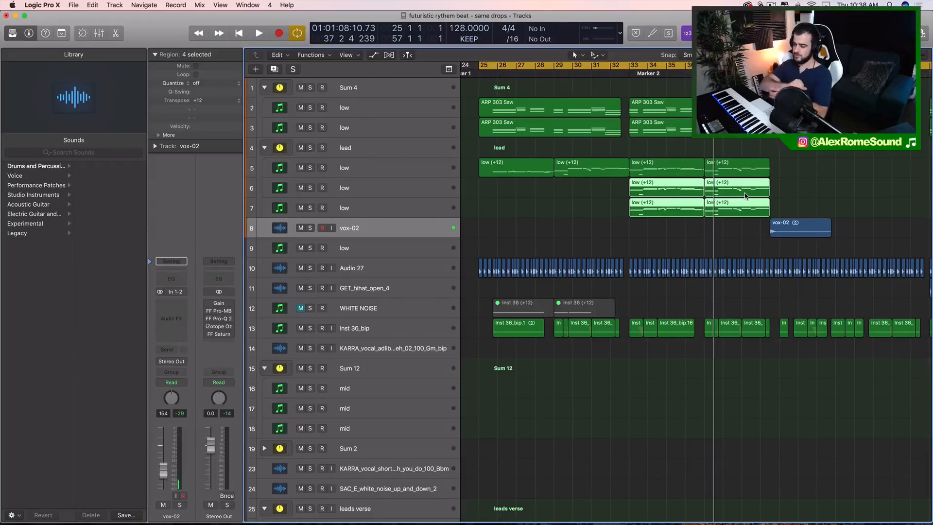
pyautogui.click(727, 248)
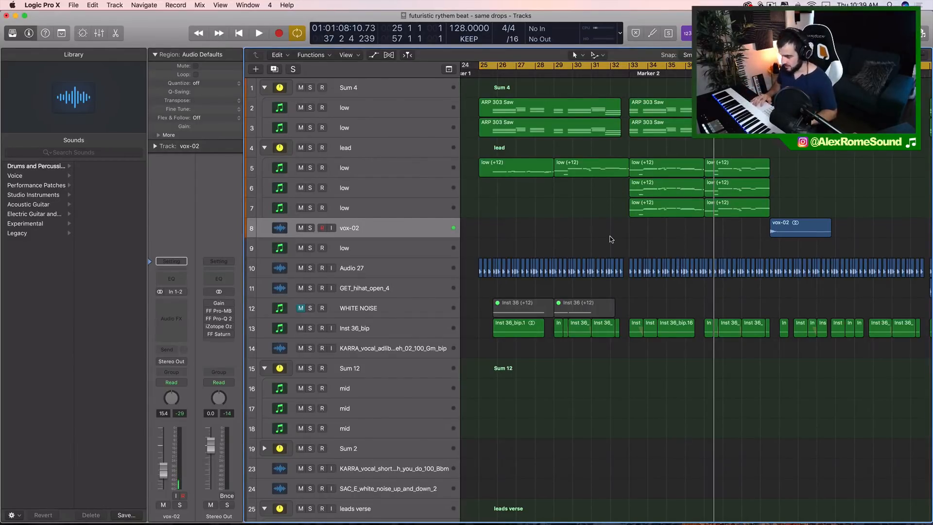
pyautogui.hscroll(-3, 610, 238)
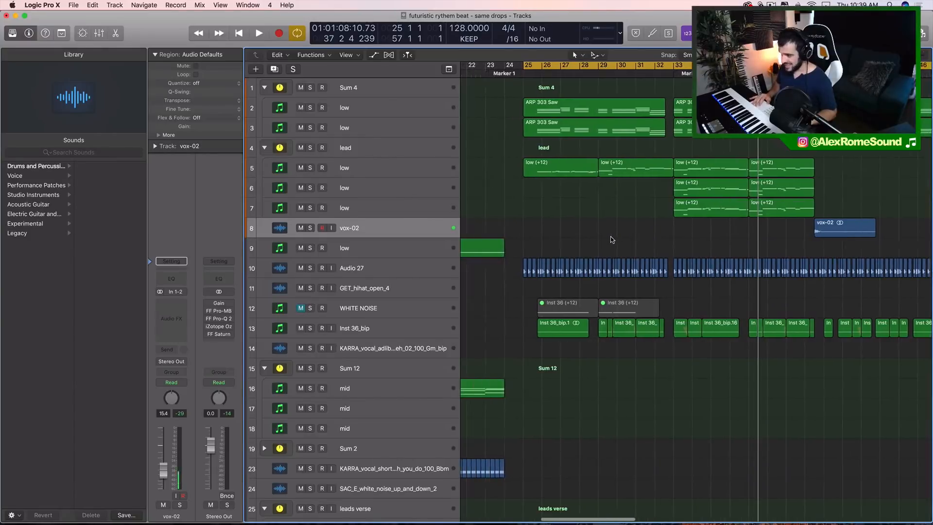
# Duplicate the lead summing stack together with its three low subtracks.
pyautogui.click(322, 148)
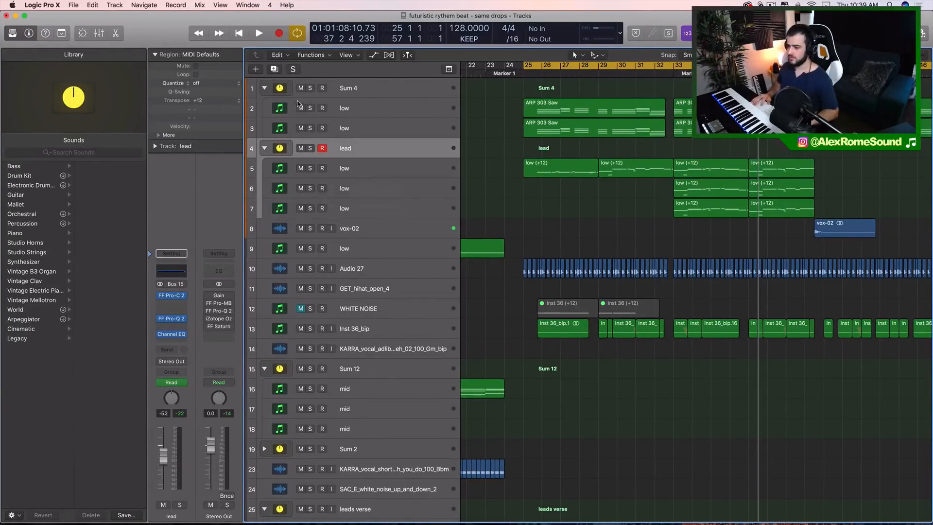
pyautogui.press('super+d')
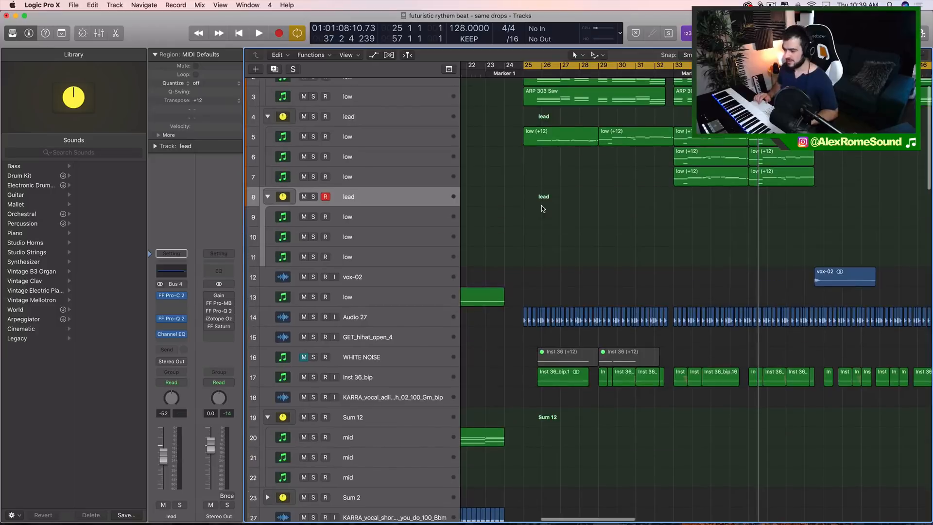
pyautogui.hscroll(3, 584, 195)
pyautogui.hscroll(-3, 583, 193)
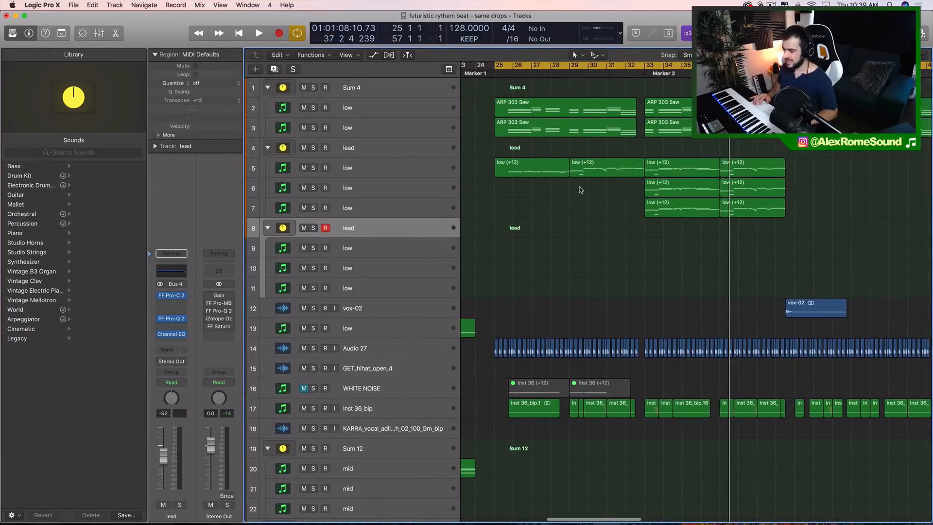
# Copy the two low regions at bars 25 to 33 with their automation onto the first low track of the duplicated lead stack.
pyautogui.moveTo(556, 150); pyautogui.dragTo(594, 180)
pyautogui.moveTo(539, 67); pyautogui.dragTo(493, 80)
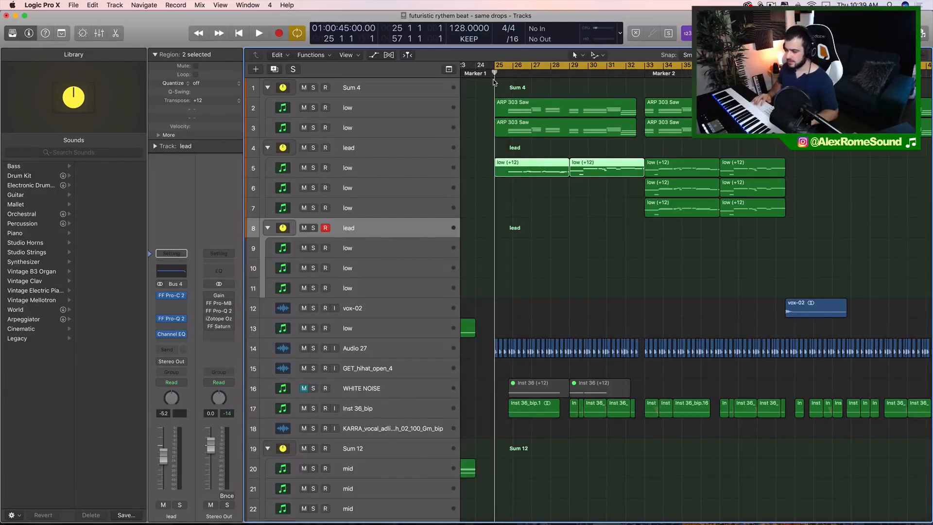
pyautogui.click(432, 250)
pyautogui.press('super+v')
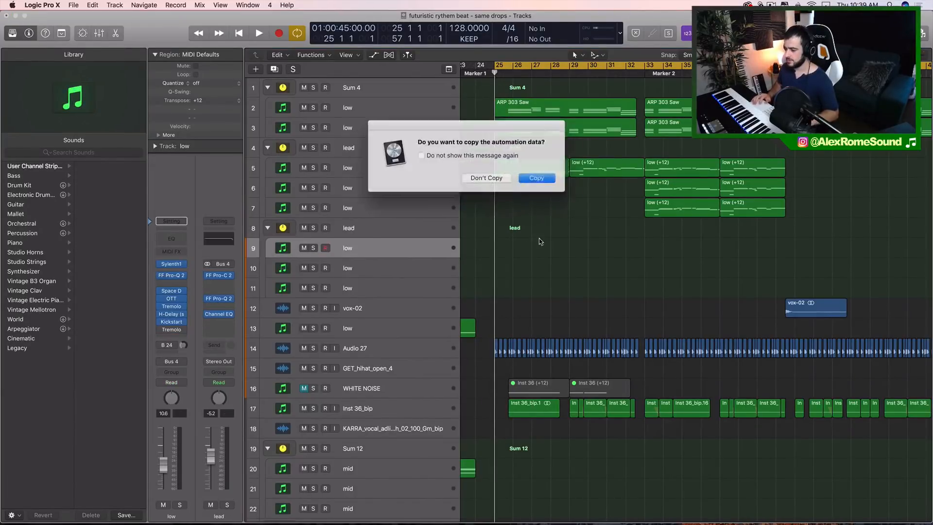
pyautogui.click(528, 177)
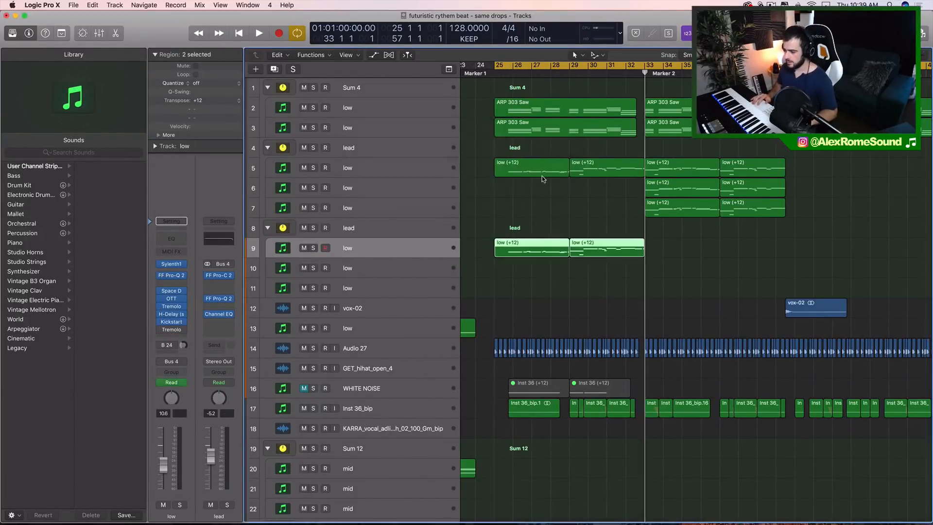
# Open the two copied low regions in the Piano Roll and solo their track.
pyautogui.doubleClick(552, 252)
pyautogui.click(313, 152)
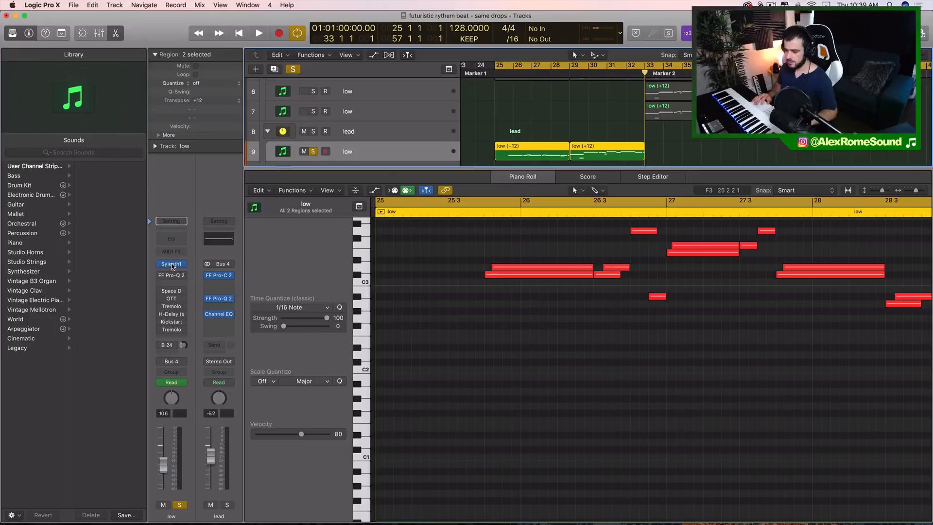
# Clear the Sylenth1 preset on the copied low track and close the plug-in.
pyautogui.click(171, 264)
pyautogui.click(172, 144)
pyautogui.moveTo(177, 156)
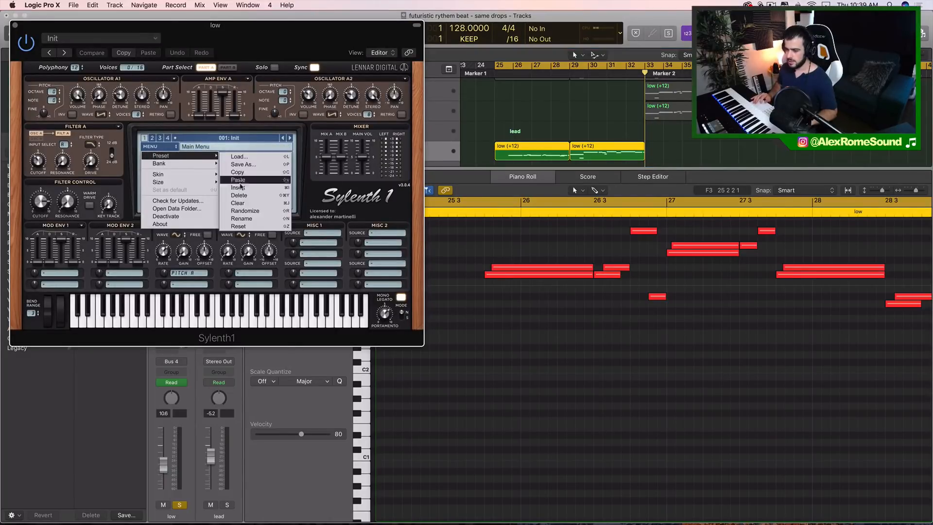
pyautogui.click(243, 202)
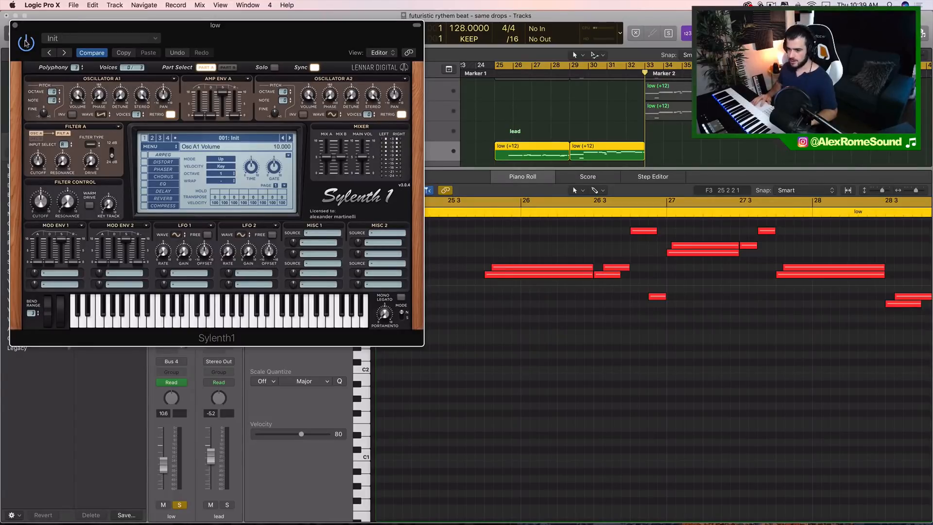
pyautogui.click(15, 26)
# Inspect the copied melody's overlapping notes in the Piano Roll and audition the soloed part from bar 25 to bar 28.
pyautogui.scroll(5, 532, 421)
pyautogui.hscroll(5, 533, 421)
pyautogui.hscroll(-5, 533, 421)
pyautogui.hscroll(5, 531, 422)
pyautogui.scroll(3, 474, 391)
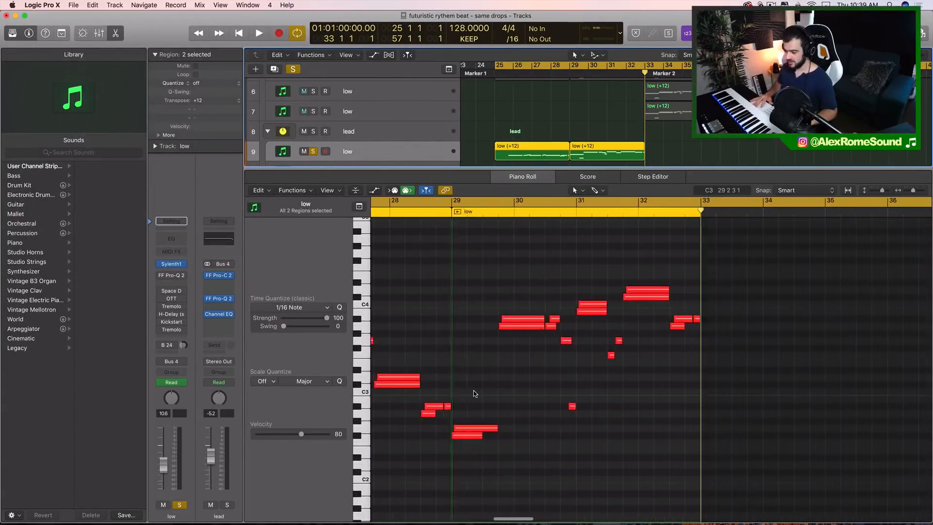
pyautogui.hscroll(-3, 474, 394)
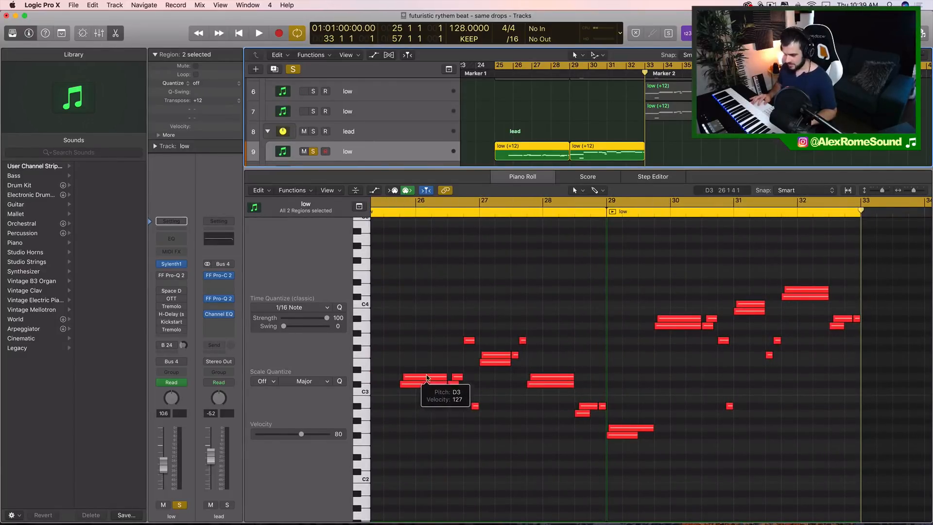
pyautogui.hscroll(-6, 556, 434)
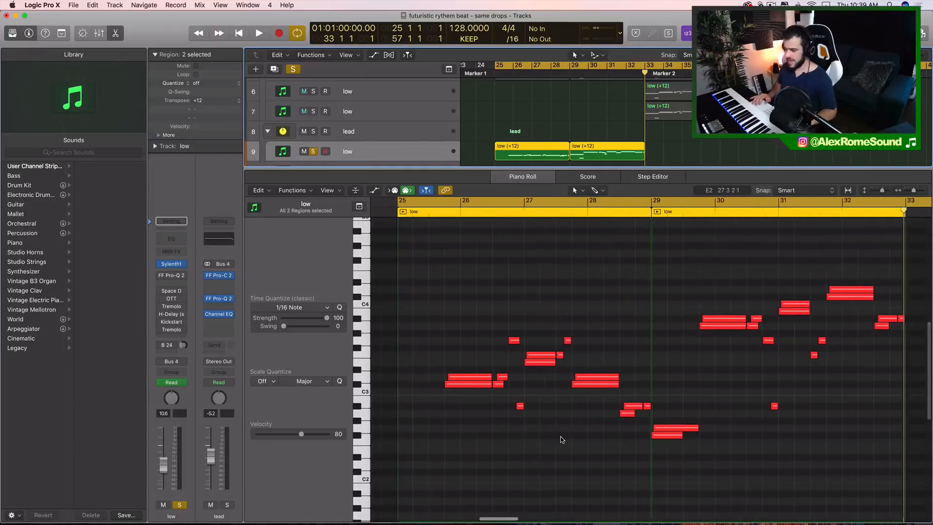
pyautogui.scroll(-3, 597, 95)
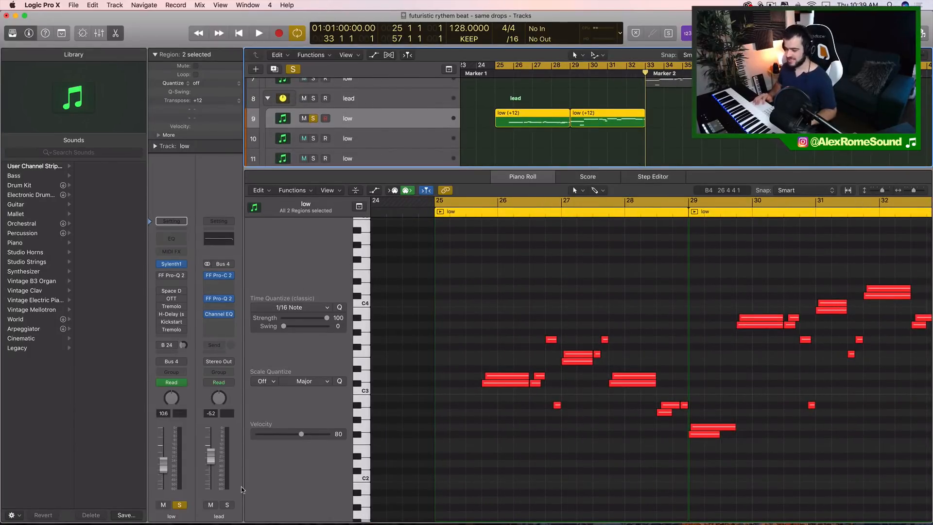
pyautogui.press('space')
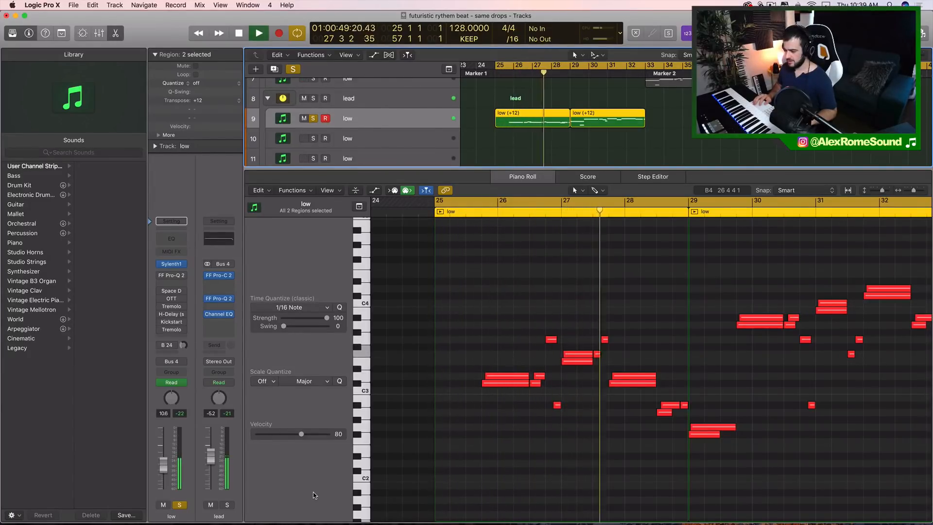
pyautogui.press('space')
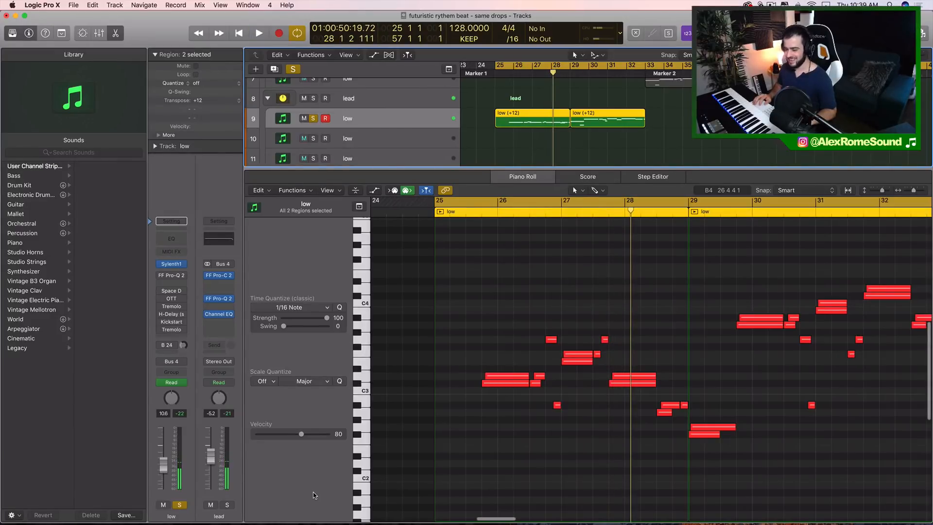
pyautogui.scroll(5, 368, 447)
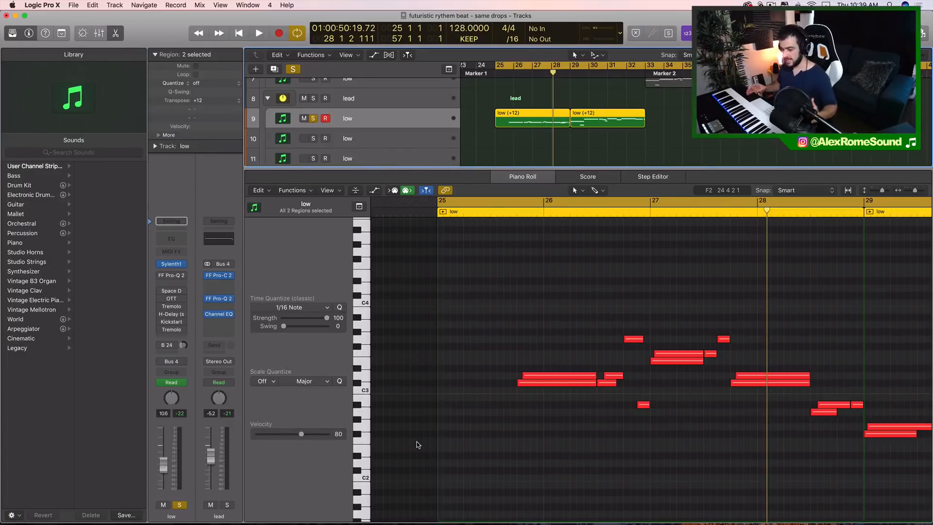
# Turn on Mono Legato in the copied track's Sylenth1 and adjust the portamento while auditioning the melody.
pyautogui.click(171, 264)
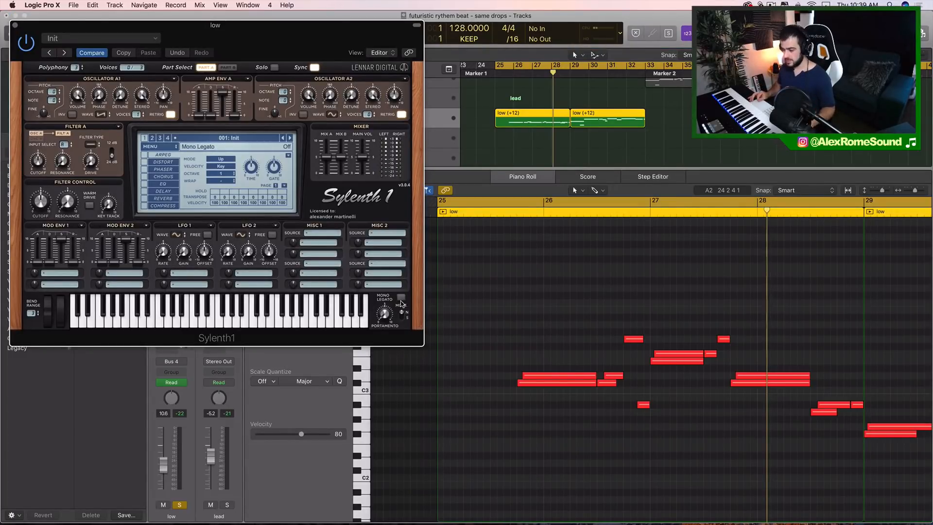
pyautogui.moveTo(383, 312); pyautogui.dragTo(386, 253)
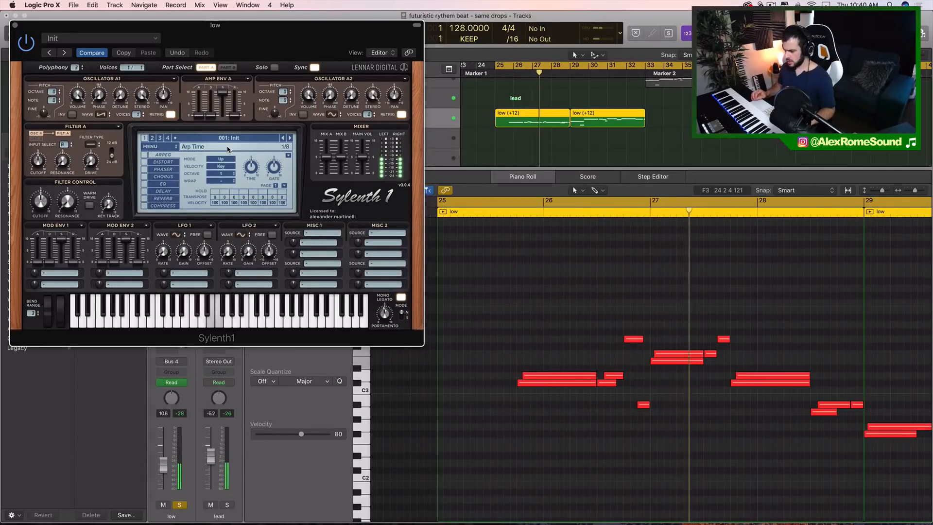
pyautogui.press('space')
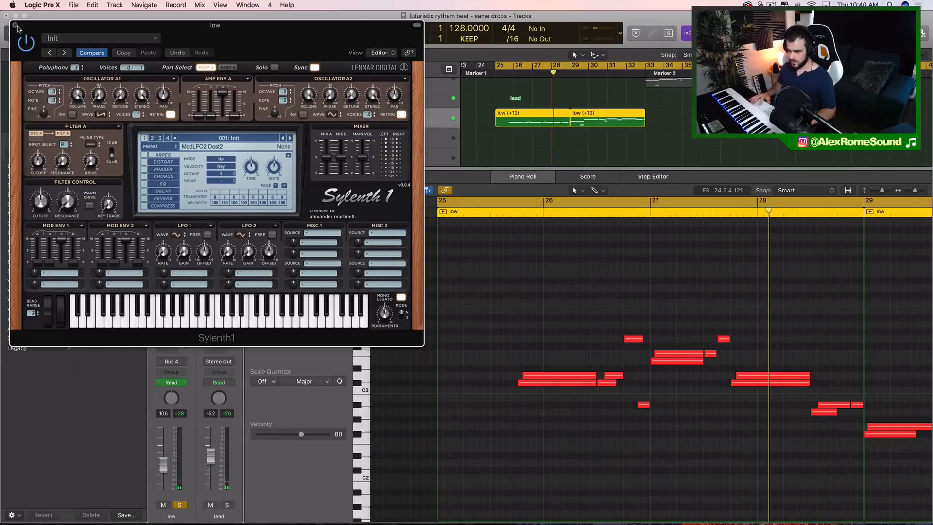
# Shorten the lower overlapping notes near bars 26, 26.3 and 27 to very brief lengths and audition the melody.
pyautogui.scroll(6, 590, 389)
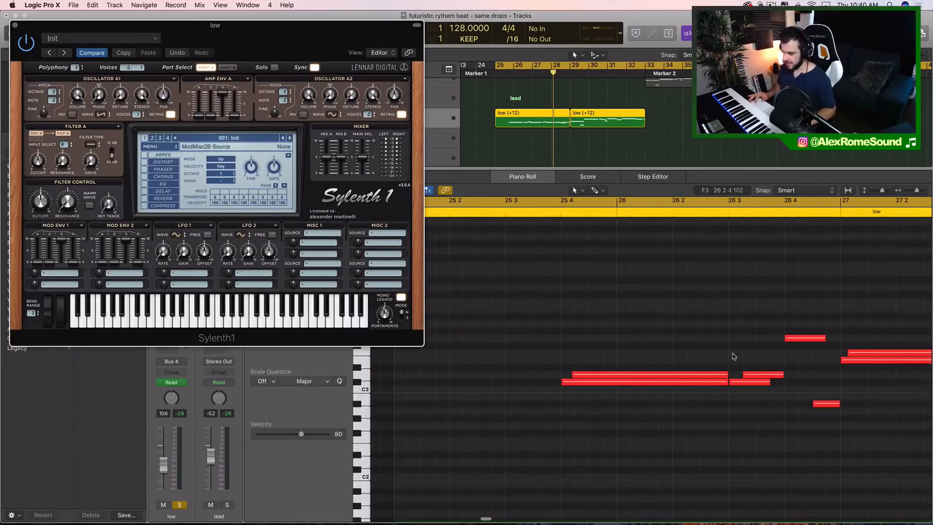
pyautogui.moveTo(727, 384); pyautogui.dragTo(566, 381)
pyautogui.moveTo(768, 384); pyautogui.dragTo(734, 382)
pyautogui.hscroll(5, 753, 383)
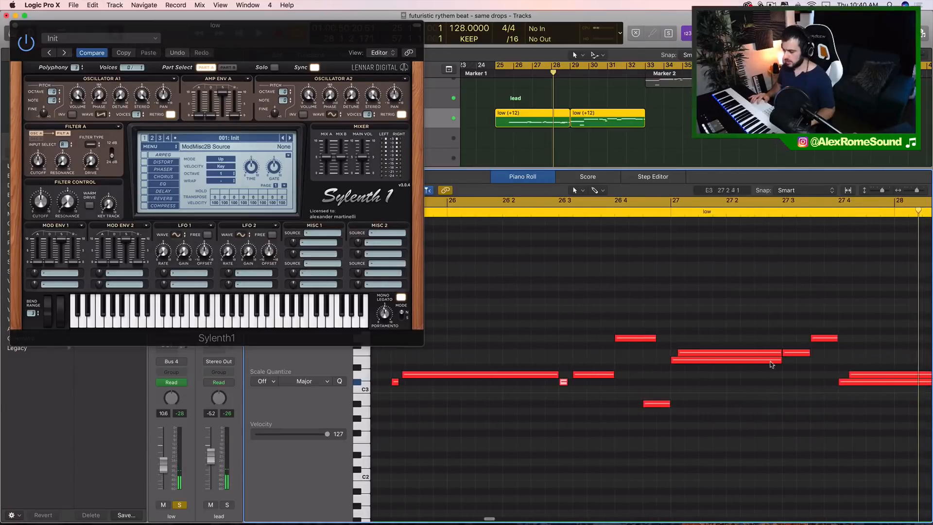
pyautogui.moveTo(779, 359); pyautogui.dragTo(674, 378)
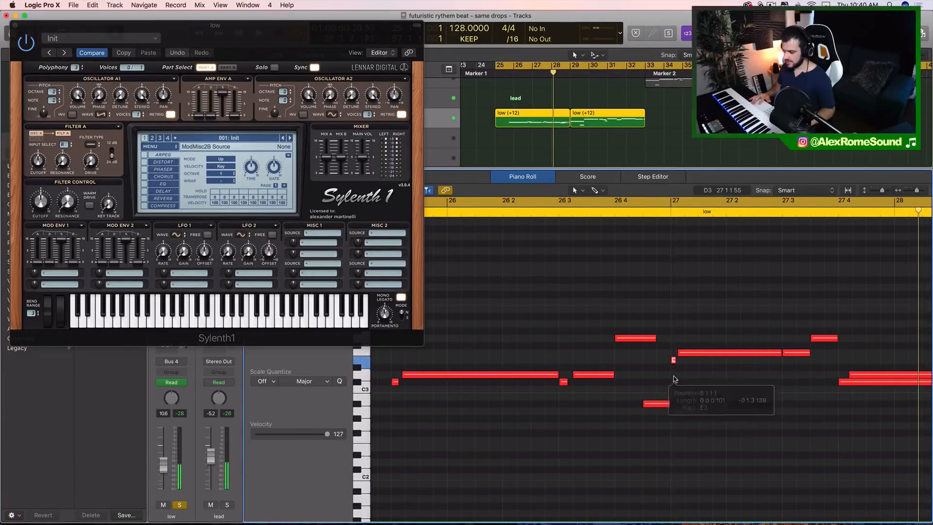
pyautogui.scroll(-5, 674, 379)
pyautogui.hscroll(4, 674, 379)
pyautogui.press('space')
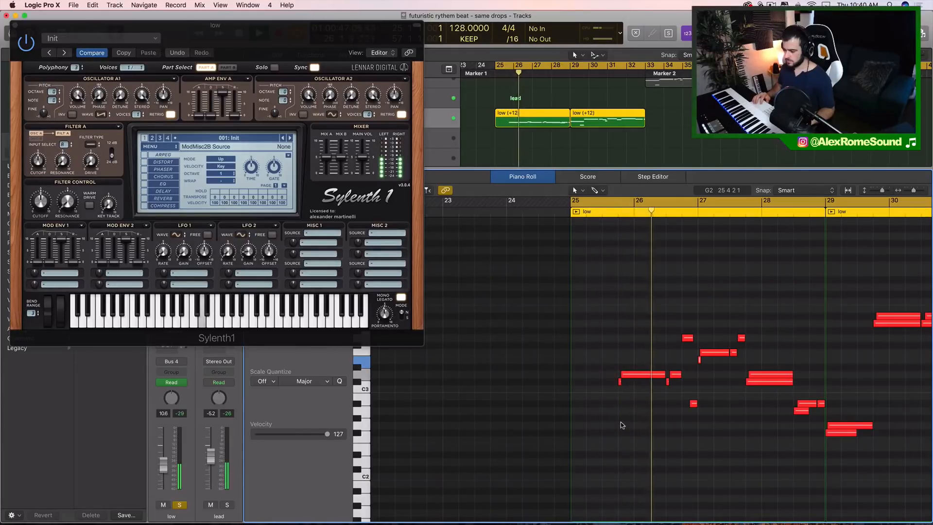
pyautogui.press('space')
pyautogui.scroll(5, 624, 423)
pyautogui.scroll(4, 625, 423)
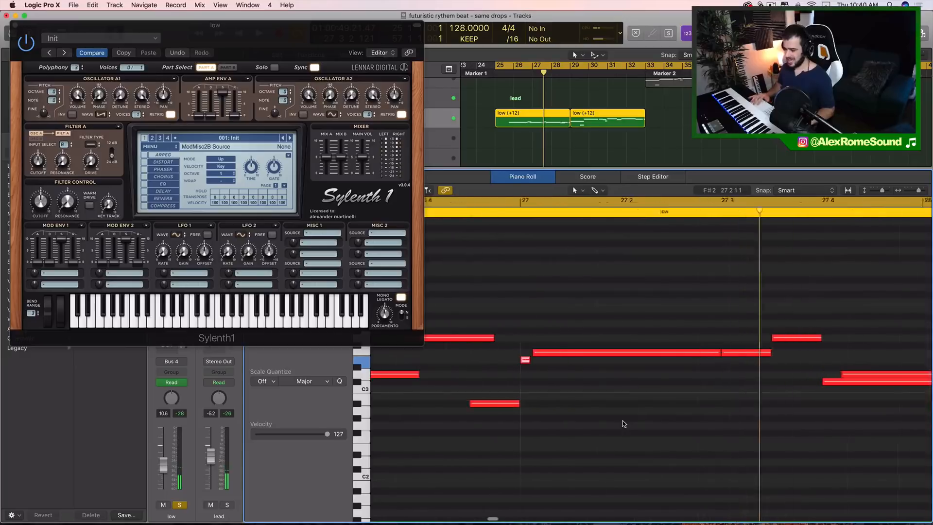
# Lengthen the two lower C#3 notes to about 0 0 2 90 and extend the short note at bar 27 under its neighbour.
pyautogui.moveTo(764, 383); pyautogui.dragTo(406, 415)
pyautogui.moveTo(421, 382); pyautogui.dragTo(465, 383)
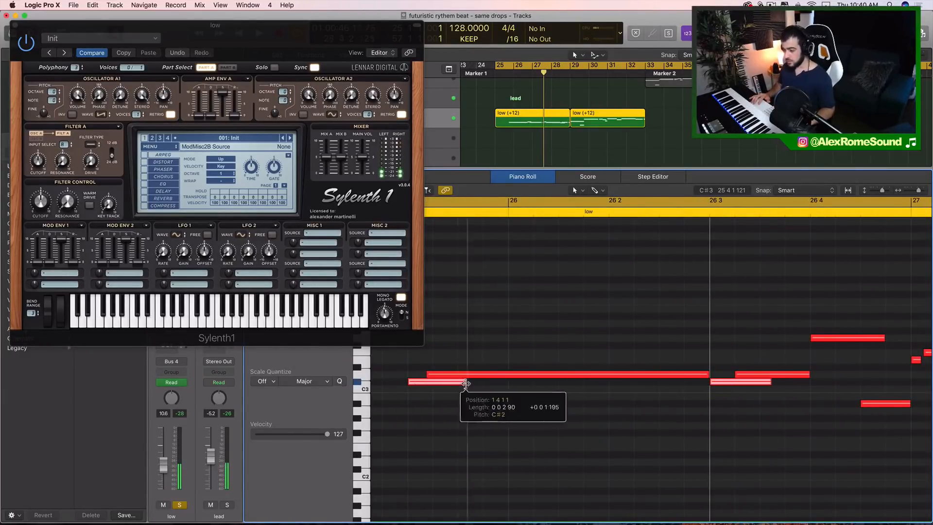
pyautogui.hscroll(5, 618, 350)
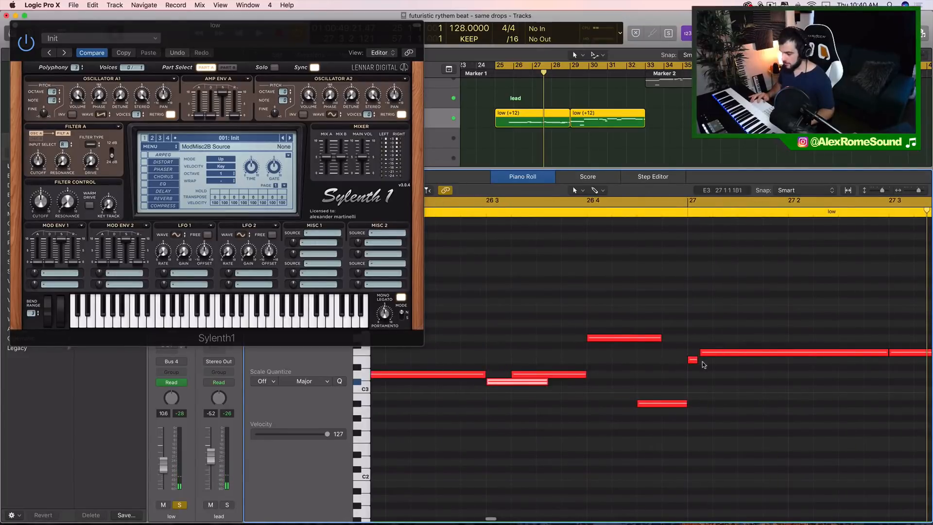
pyautogui.moveTo(696, 361); pyautogui.dragTo(719, 372)
pyautogui.scroll(-3, 725, 365)
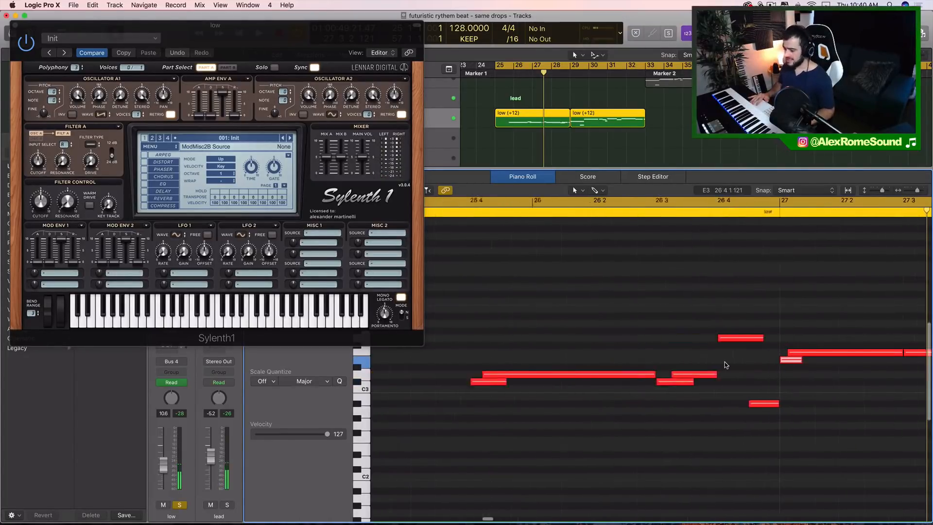
# Examine the remaining overlapping note pairs from bar 27 to bar 32, selecting several of them, and close the Piano Roll.
pyautogui.hscroll(2, 725, 364)
pyautogui.hscroll(10, 725, 365)
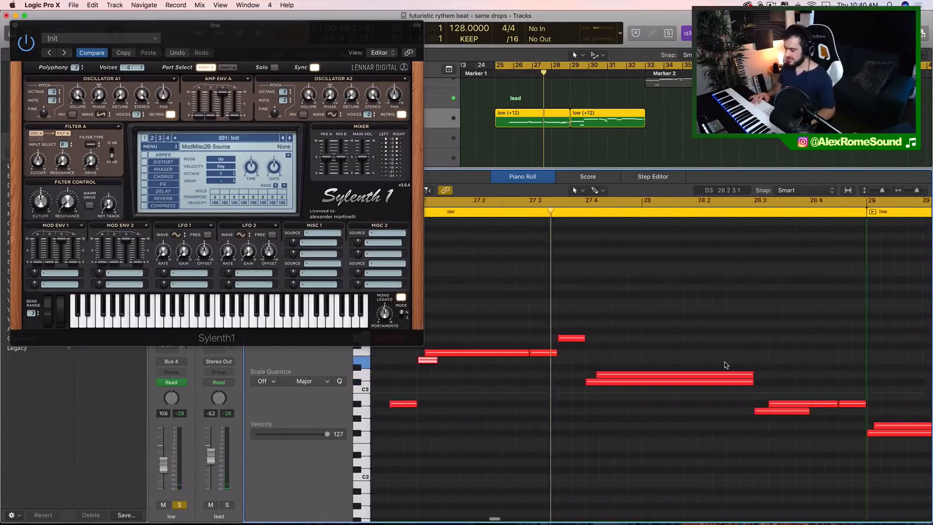
pyautogui.moveTo(656, 370); pyautogui.dragTo(649, 442)
pyautogui.hscroll(2, 680, 380)
pyautogui.hscroll(5, 650, 442)
pyautogui.moveTo(662, 385); pyautogui.dragTo(690, 461)
pyautogui.hscroll(11, 689, 458)
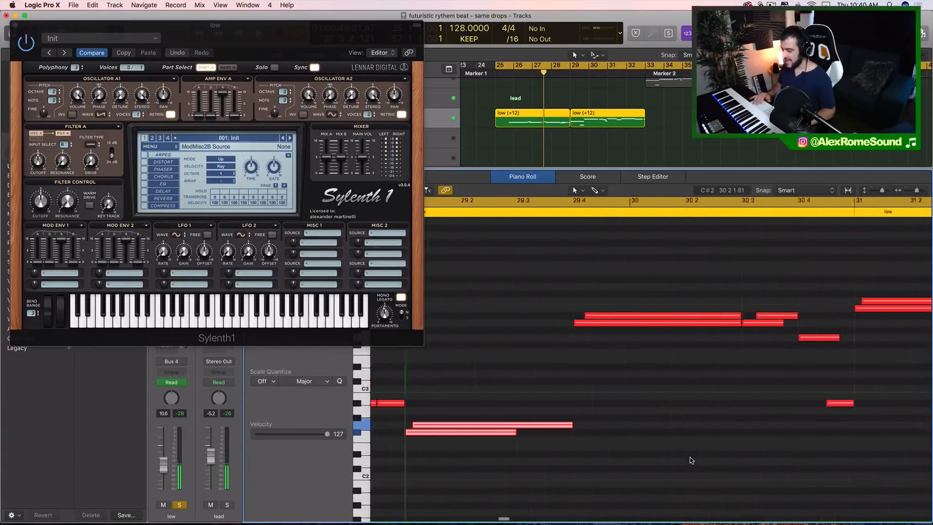
pyautogui.moveTo(604, 337); pyautogui.dragTo(613, 262)
pyautogui.hscroll(6, 655, 298)
pyautogui.hscroll(3, 655, 298)
pyautogui.moveTo(706, 338); pyautogui.dragTo(707, 210)
pyautogui.scroll(-10, 674, 320)
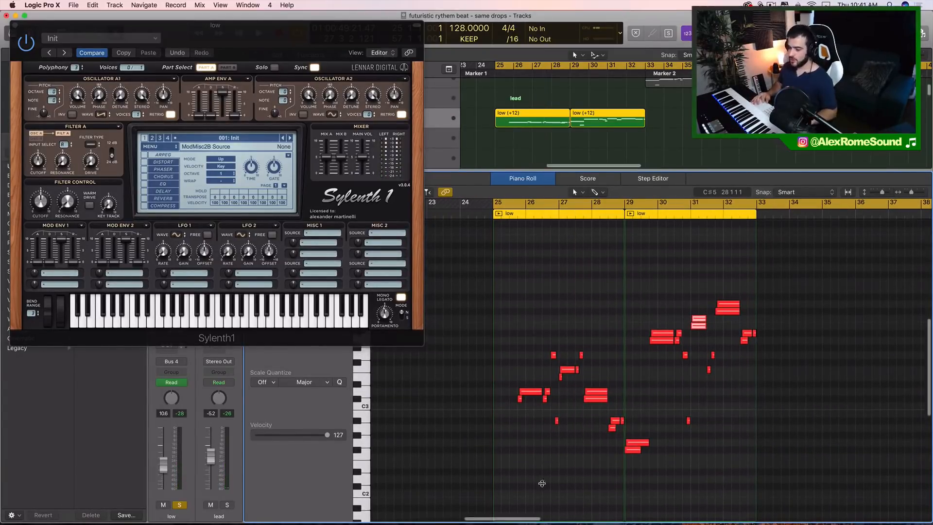
pyautogui.press('p')
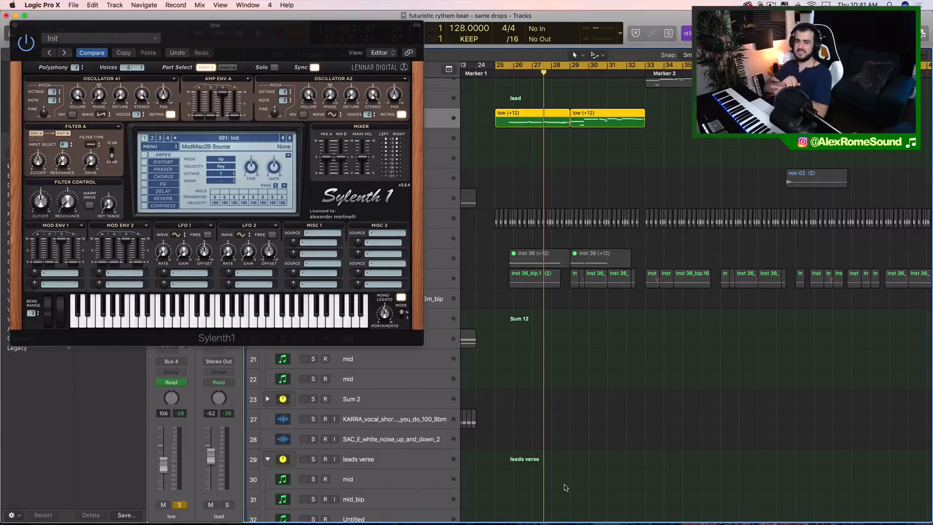
# Disable Retrig on Sylenth1's Oscillator A1, raise its voices to 8 and audition the sound.
pyautogui.hscroll(-5, 565, 487)
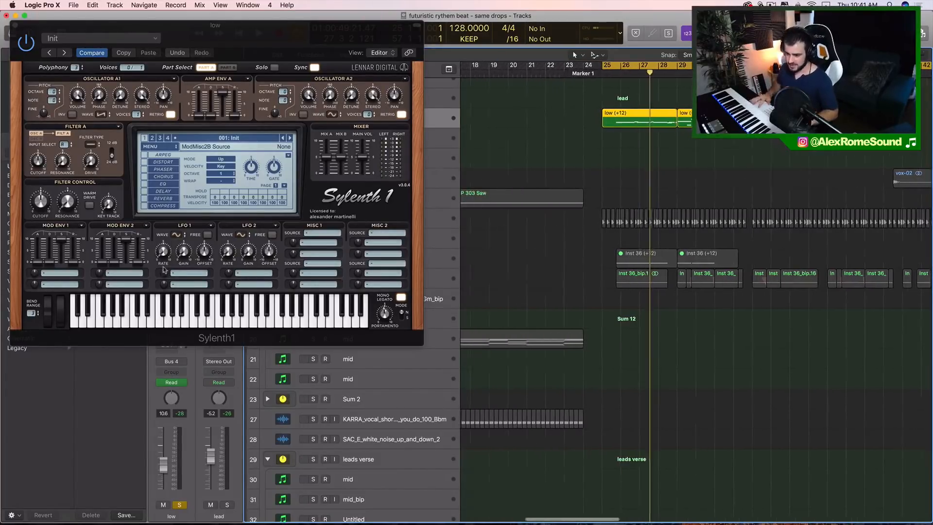
pyautogui.click(169, 114)
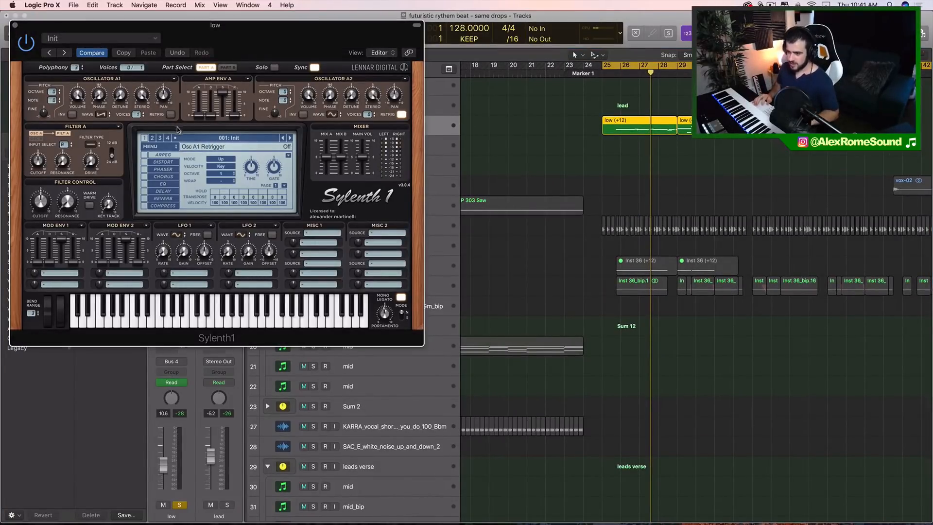
pyautogui.scroll(4, 506, 97)
pyautogui.hscroll(2, 506, 97)
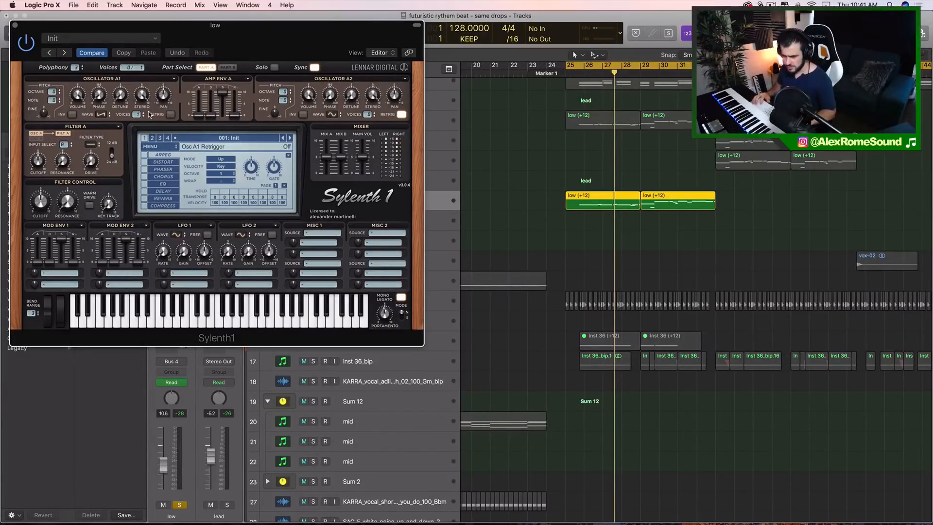
pyautogui.moveTo(137, 115); pyautogui.dragTo(141, 82)
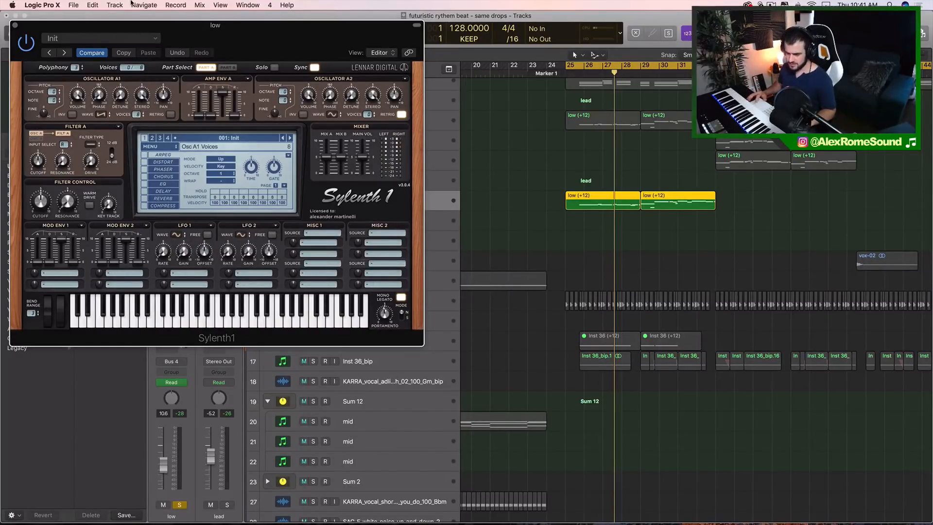
pyautogui.press('space')
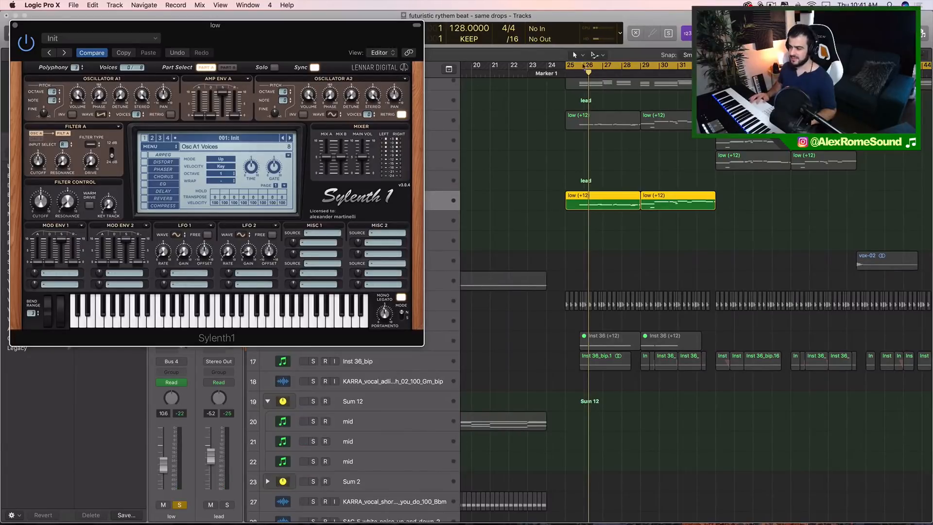
# Set the cycle range from 25 3 1 to 30 1 1 and audition the loop.
pyautogui.click(583, 66)
pyautogui.moveTo(584, 65); pyautogui.dragTo(655, 67)
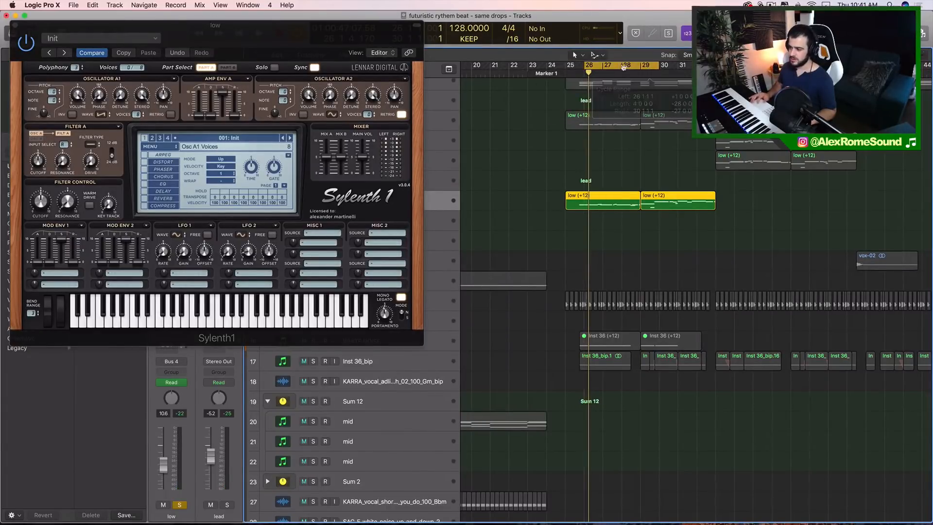
pyautogui.moveTo(586, 65); pyautogui.dragTo(576, 65)
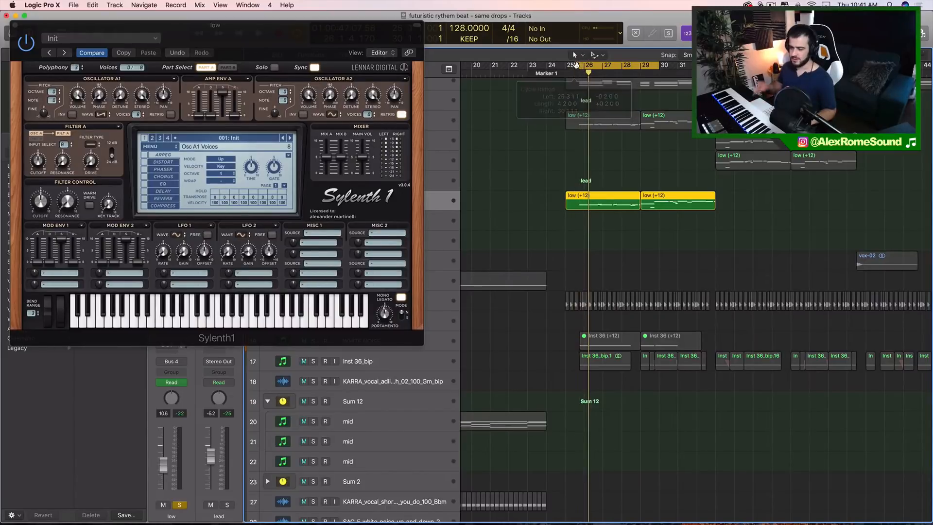
pyautogui.press('space')
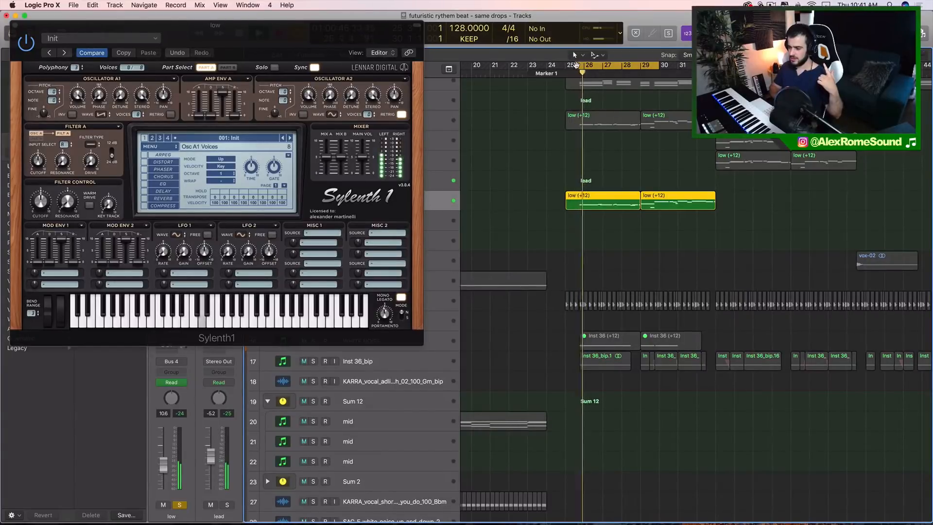
# Set Amp Env A's attack to 0.050 and Oscillator A1's detune to about 2.449 while listening, and close Sylenth1.
pyautogui.click(203, 94)
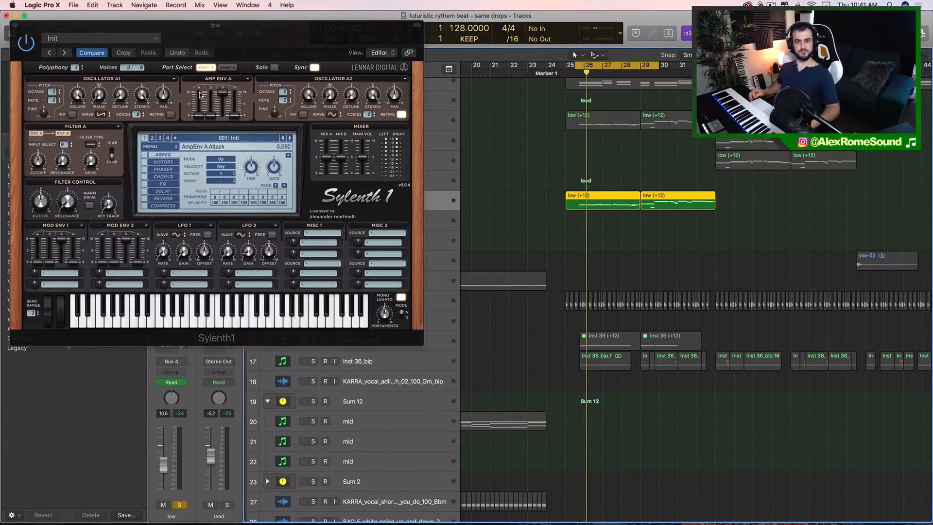
pyautogui.click(127, 99)
pyautogui.press('space')
pyautogui.moveTo(127, 98); pyautogui.dragTo(120, 63)
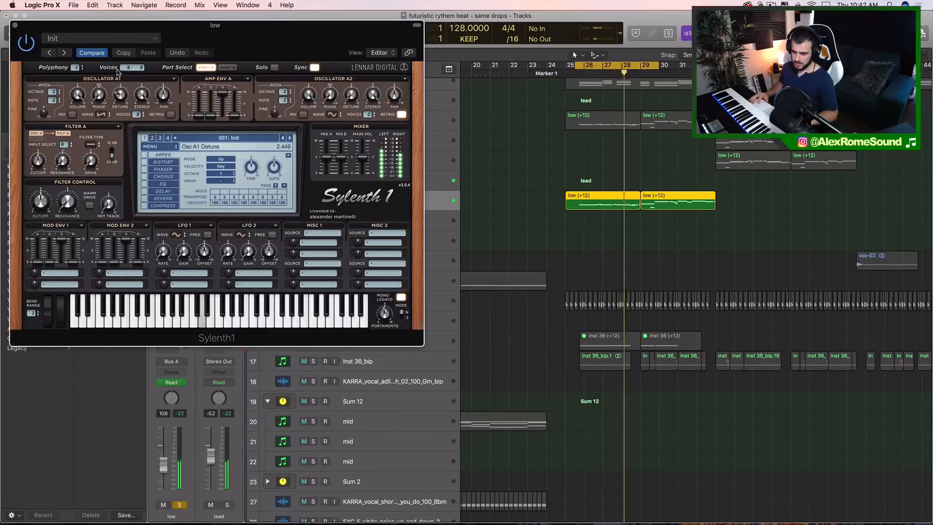
pyautogui.click(15, 24)
pyautogui.press('space')
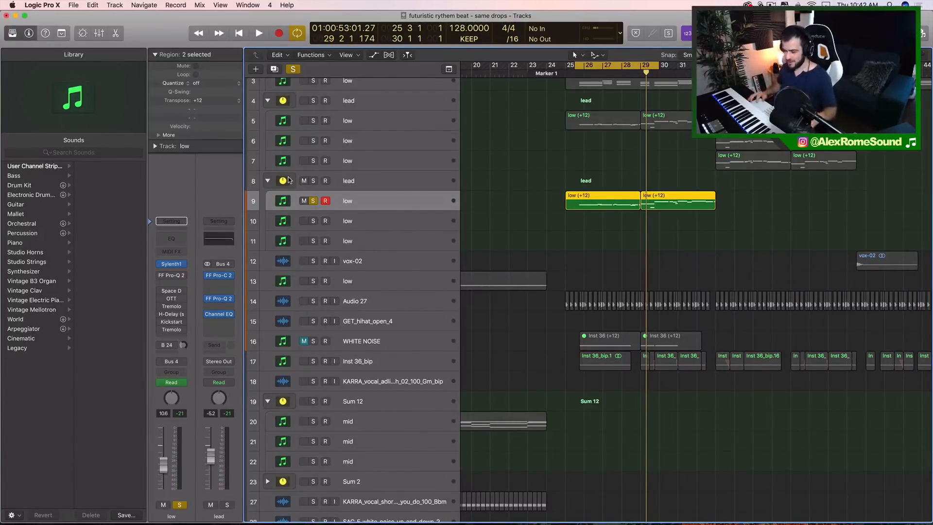
# Review the FF Pro-Q 2 curve on the copied low track and replace that plug-in with a Channel EQ.
pyautogui.click(170, 277)
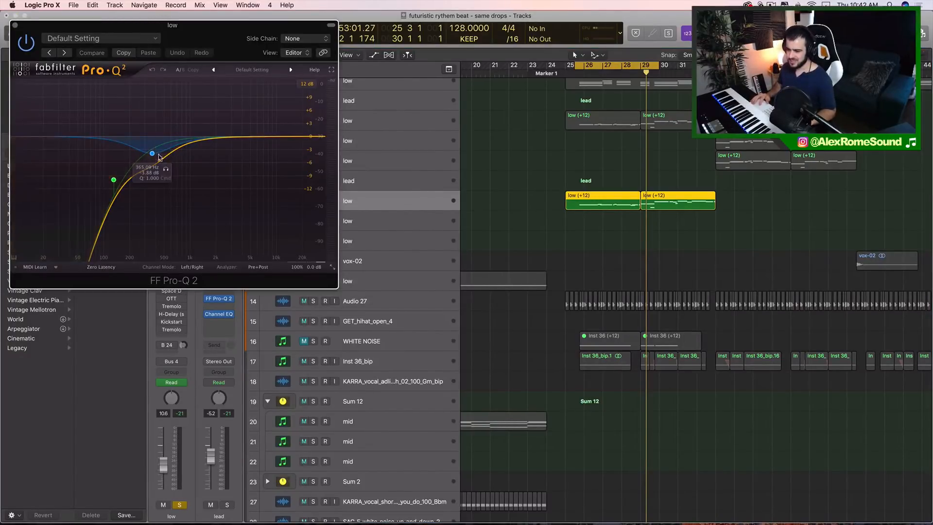
pyautogui.moveTo(153, 153)
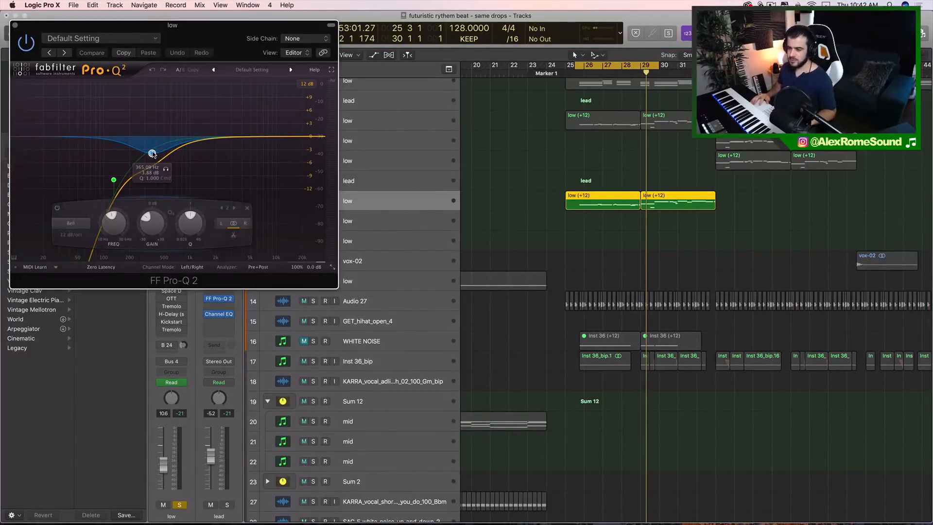
pyautogui.click(15, 24)
pyautogui.click(185, 277)
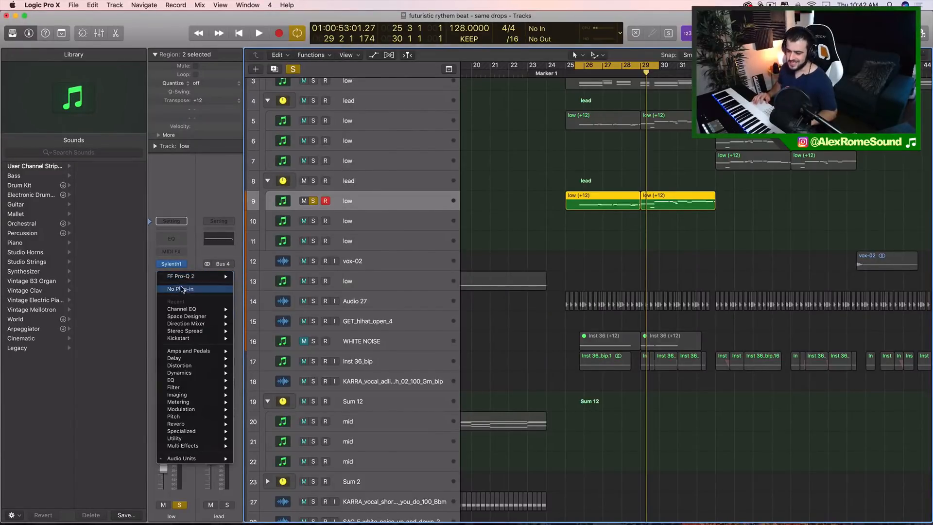
pyautogui.click(181, 288)
pyautogui.click(181, 275)
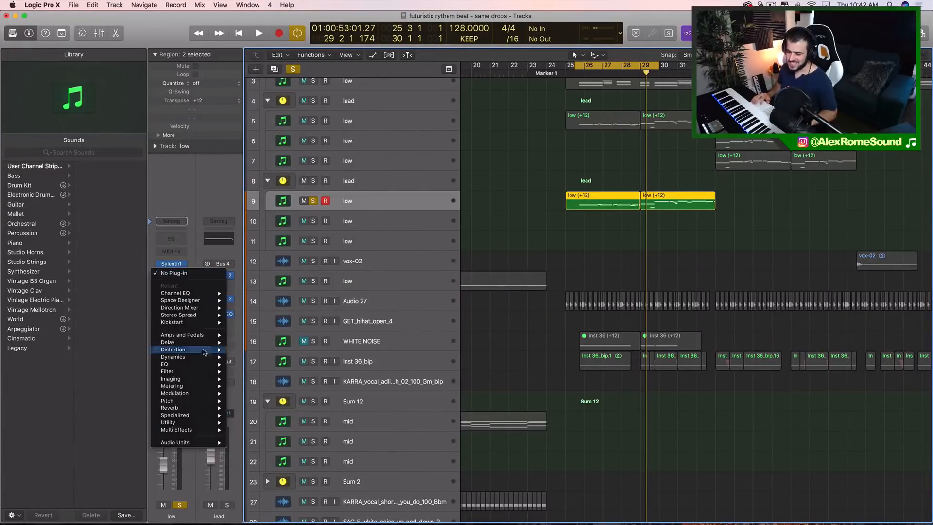
pyautogui.moveTo(165, 363)
pyautogui.moveTo(262, 364)
pyautogui.click(335, 364)
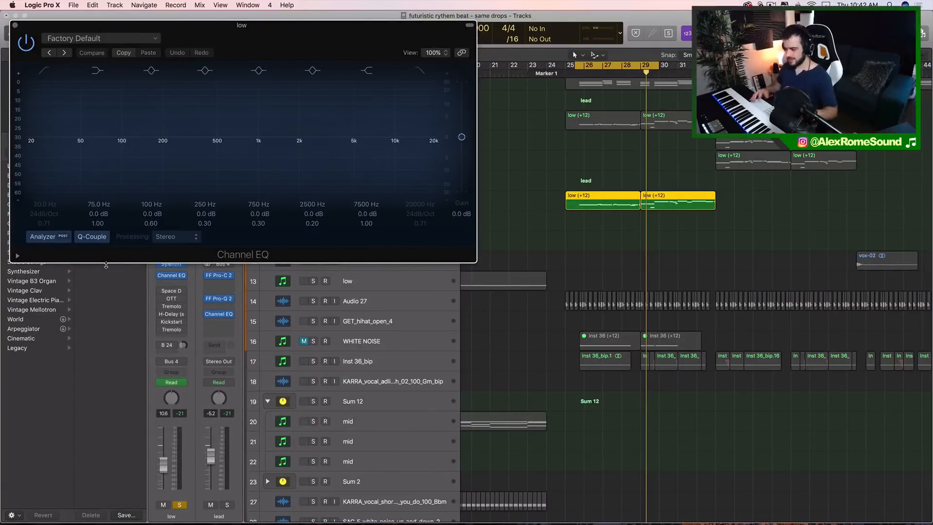
# Enable a 24 dB/Oct low cut at 305 Hz and a -4.0 dB dip at 465 Hz in the Channel EQ, and close it.
pyautogui.moveTo(225, 42); pyautogui.dragTo(282, 41)
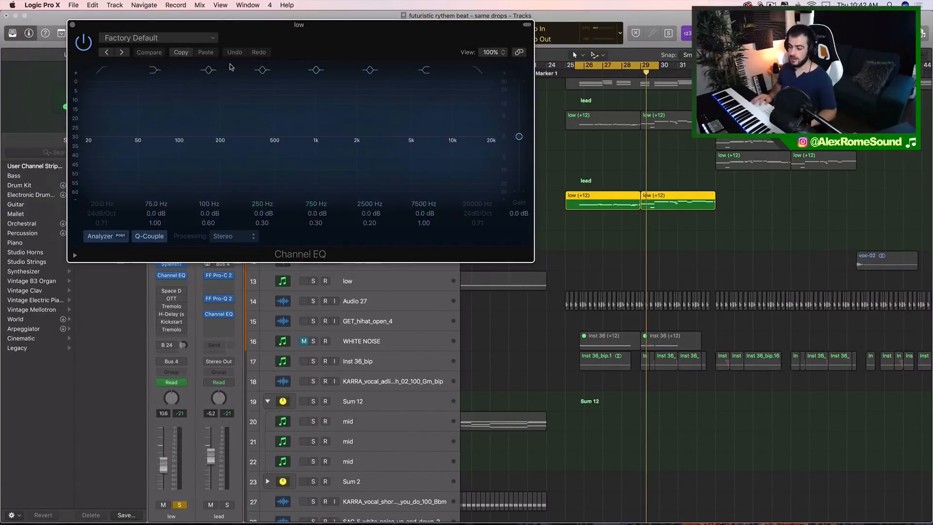
pyautogui.click(105, 71)
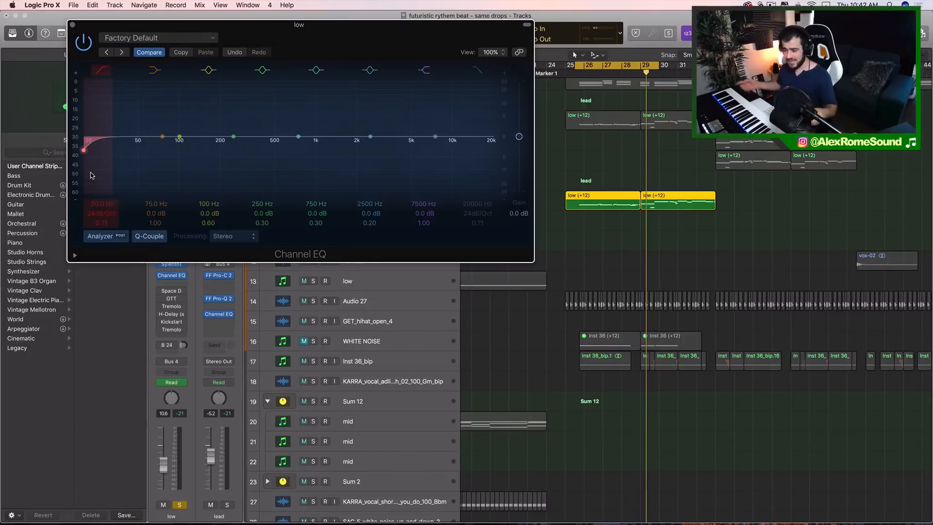
pyautogui.press('space')
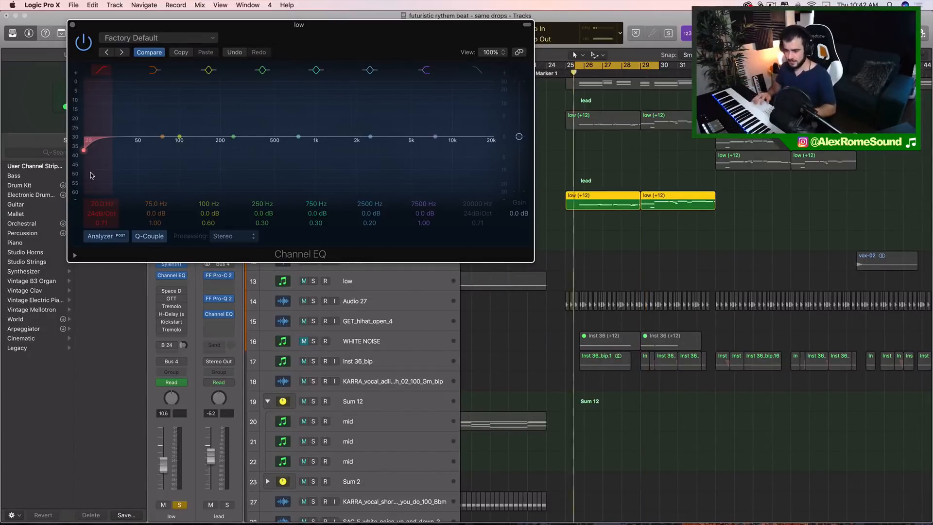
pyautogui.moveTo(90, 175); pyautogui.dragTo(257, 161)
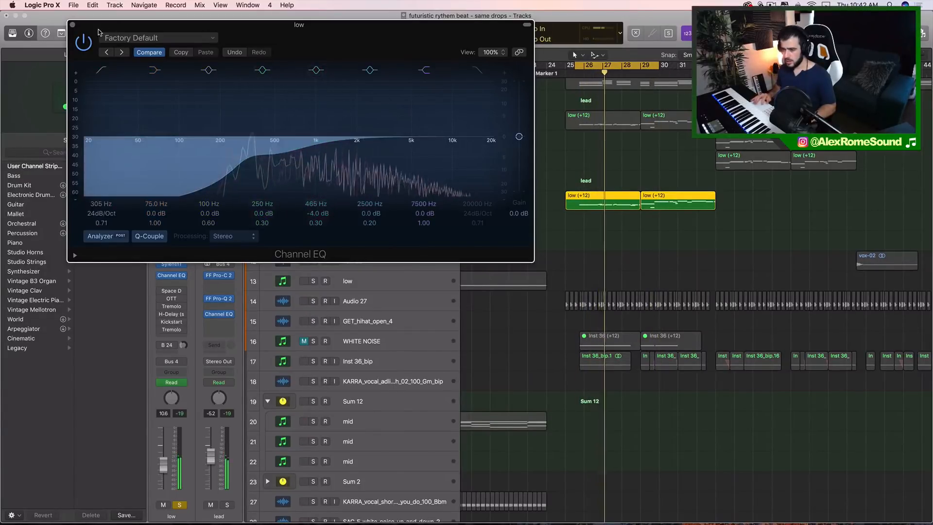
pyautogui.click(73, 24)
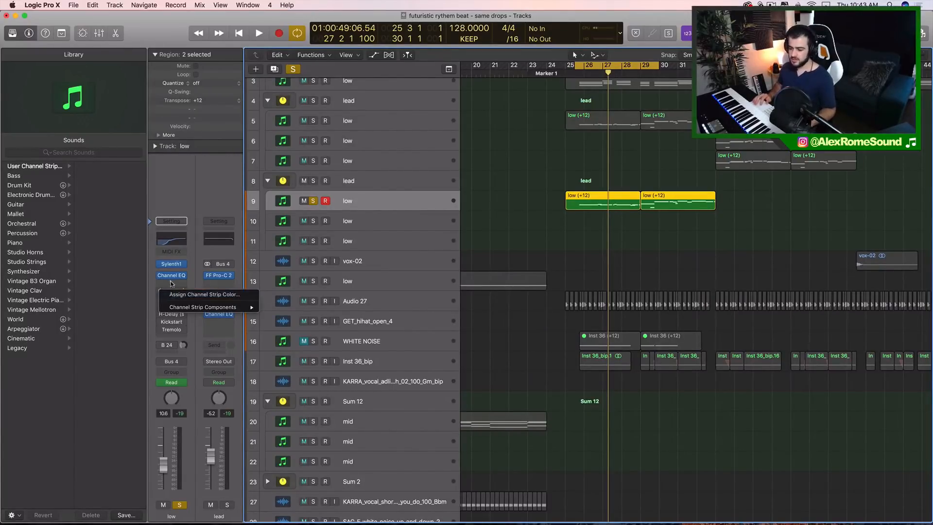
# Open Space Designer on the copied low track and adjust its X-Over frequency while auditioning.
pyautogui.click(172, 291)
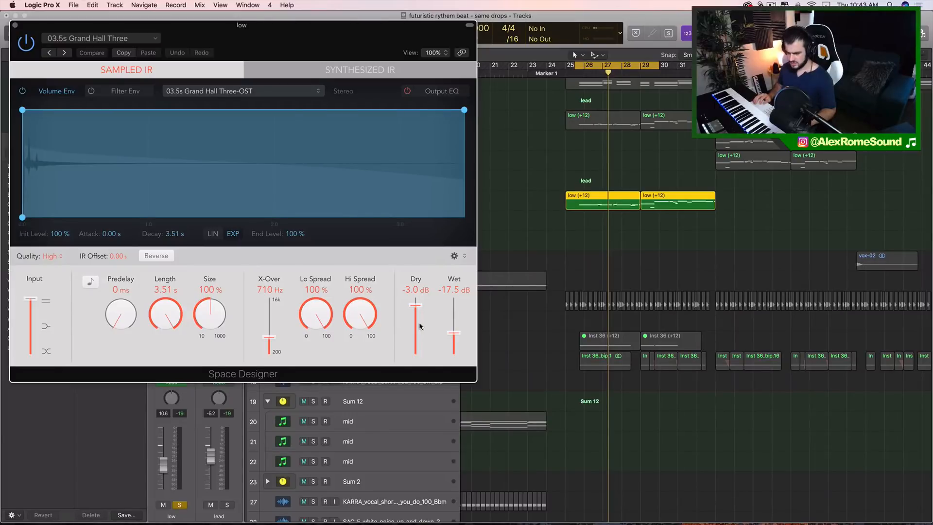
pyautogui.moveTo(268, 346)
pyautogui.mouseDown()
pyautogui.moveTo(264, 277)
pyautogui.moveTo(278, 335)
pyautogui.mouseUp()
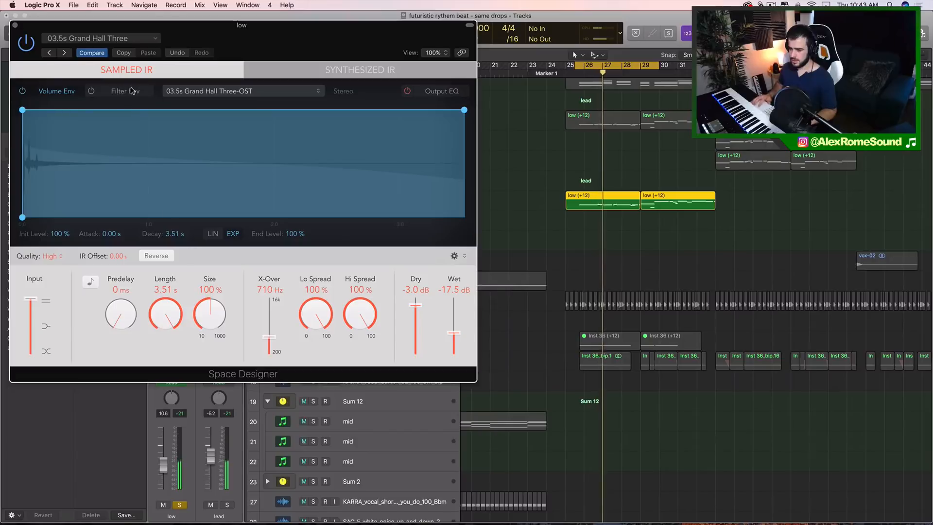
# Browse Space Designer's Large Spaces room presets without changing 03.5s Grand Hall Three, and close the reverb.
pyautogui.click(118, 40)
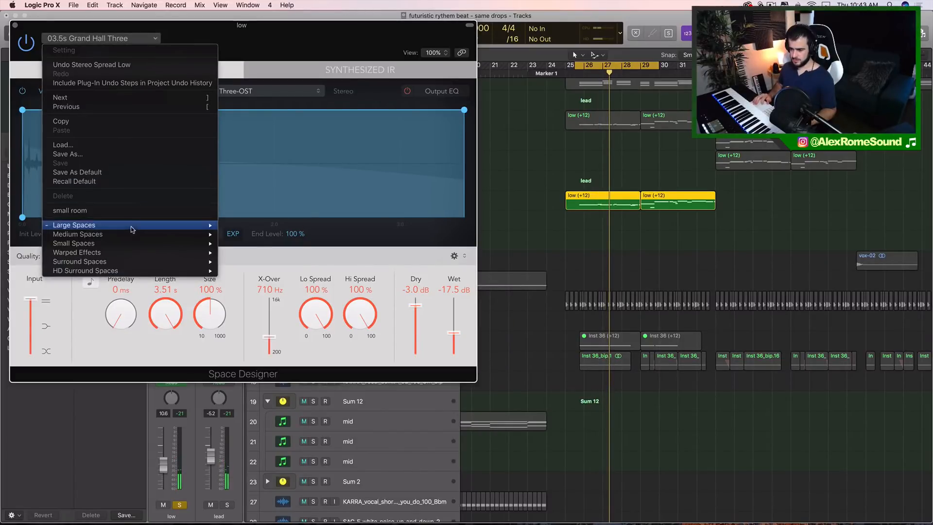
pyautogui.moveTo(135, 228)
pyautogui.moveTo(284, 225)
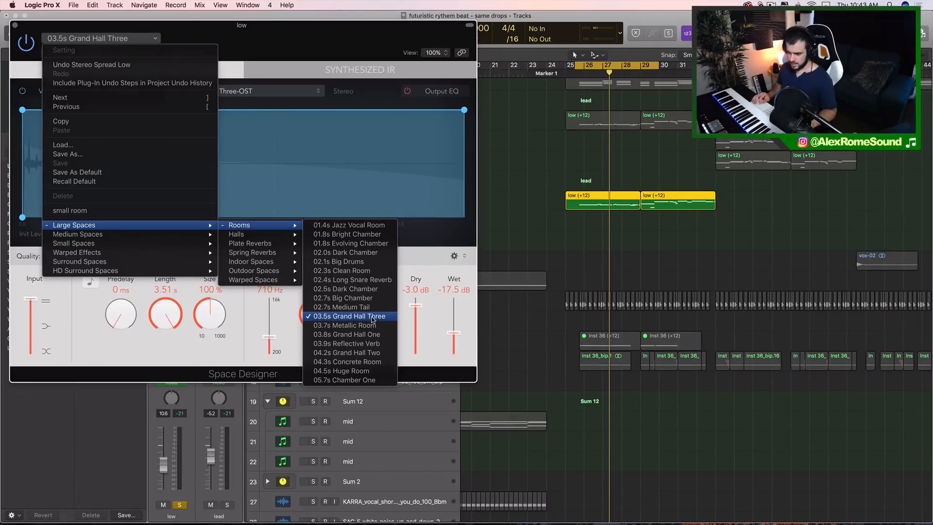
pyautogui.click(424, 284)
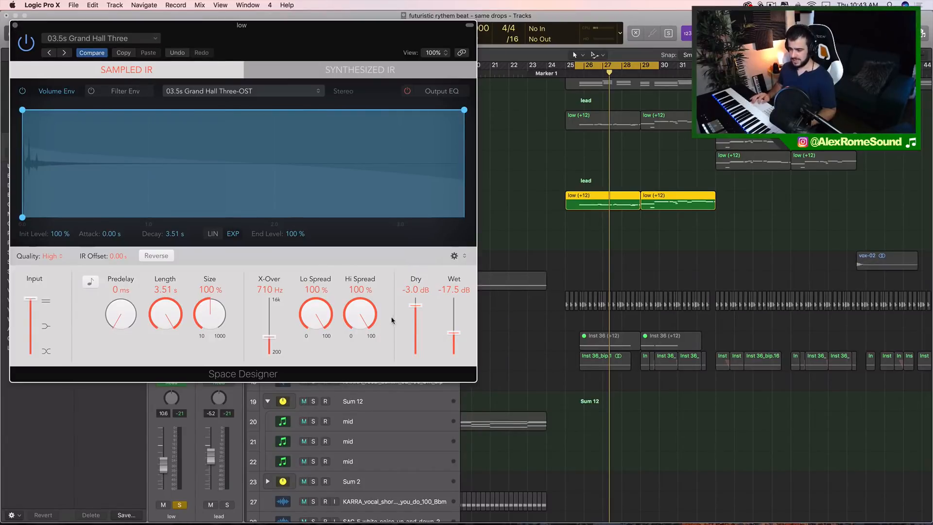
pyautogui.click(15, 26)
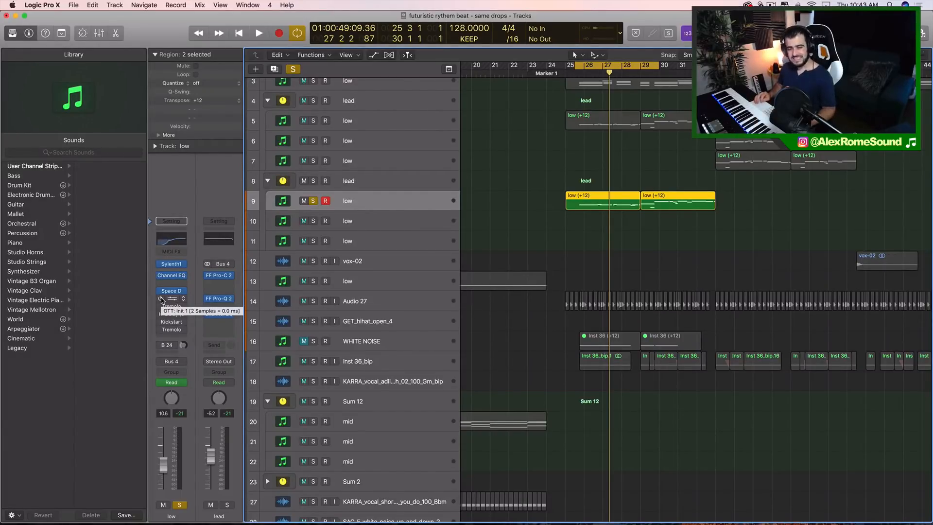
# Enable the OTT multiband compressor on the copied low track and open it while auditioning the loop.
pyautogui.click(171, 298)
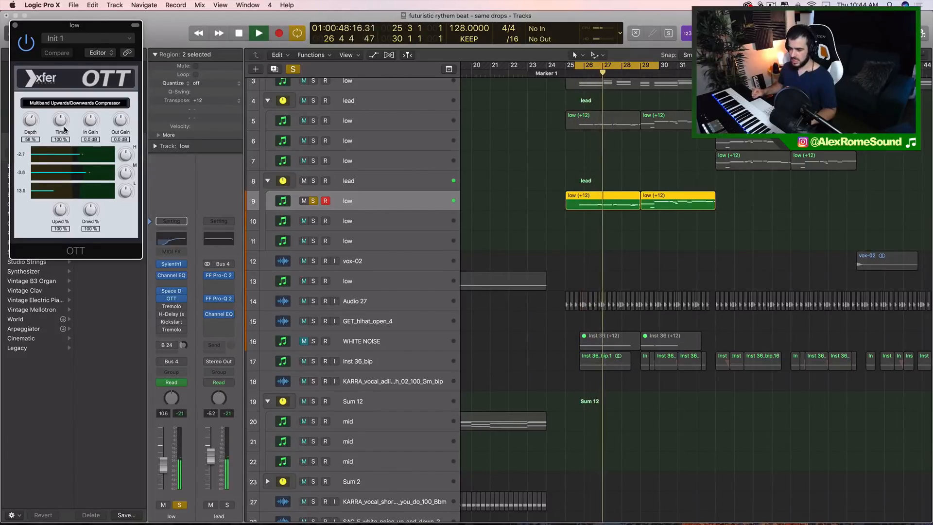
pyautogui.press('space')
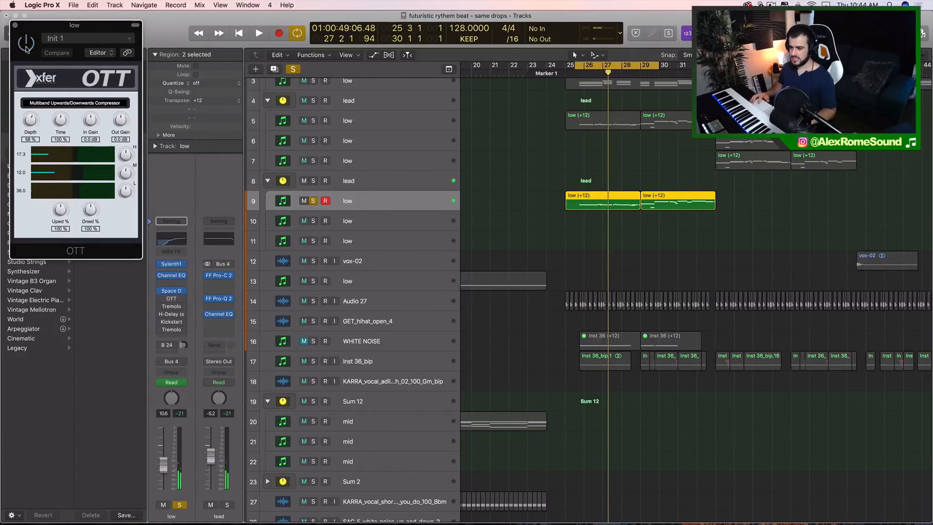
pyautogui.press('space')
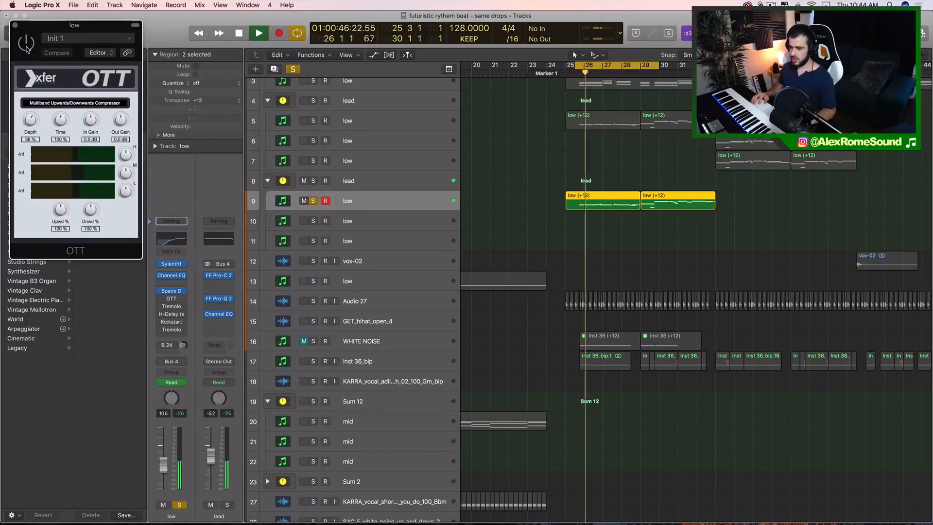
# Compare the lead with OTT bypassed and active, leave OTT active, and close it.
pyautogui.click(27, 49)
pyautogui.press('space')
pyautogui.press('space')
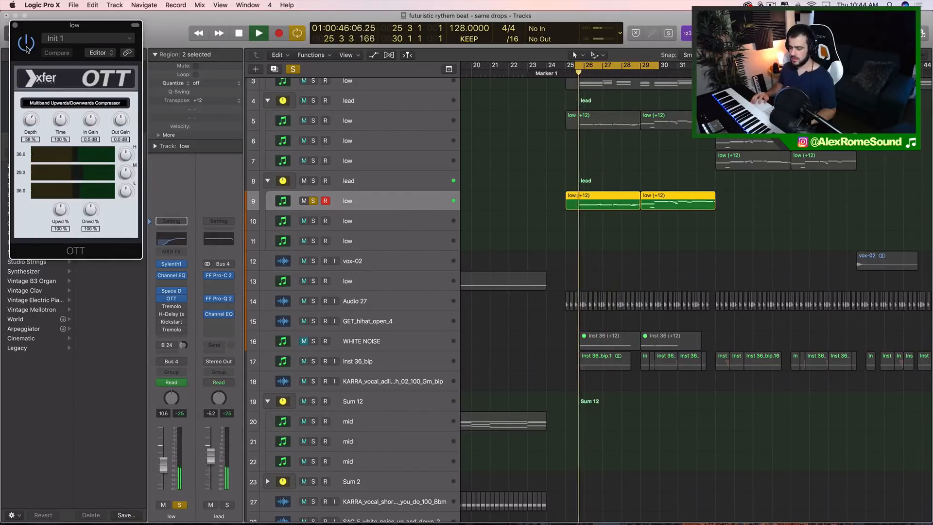
pyautogui.click(27, 50)
pyautogui.press('space')
pyautogui.press('space')
pyautogui.click(27, 49)
pyautogui.press('space')
pyautogui.press('space')
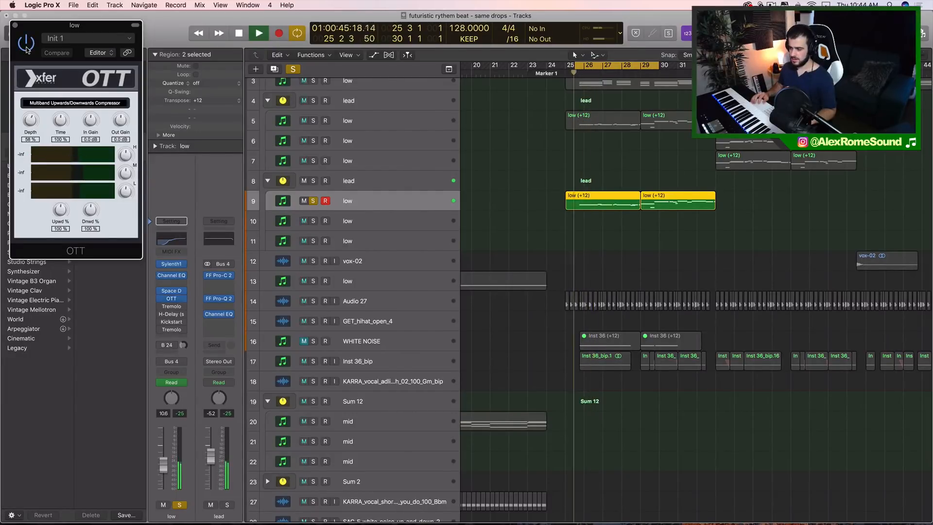
pyautogui.press('space')
pyautogui.click(15, 25)
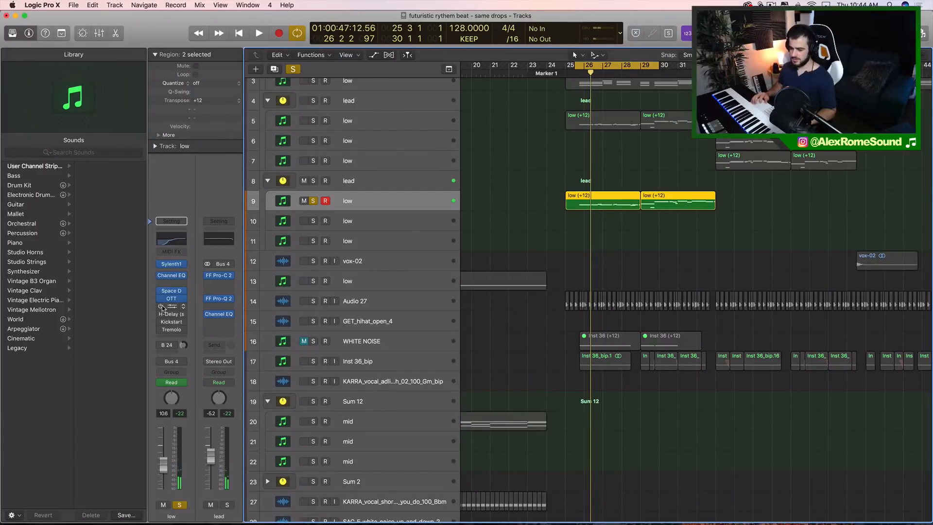
# Enable the Tremolo following OTT, audition it with the depth raised to 93 %, and close it.
pyautogui.click(167, 306)
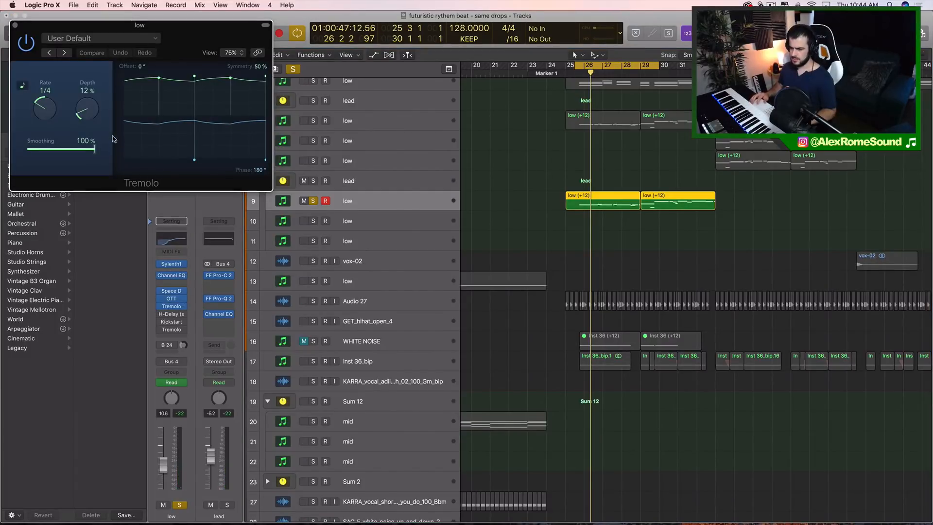
pyautogui.press('space')
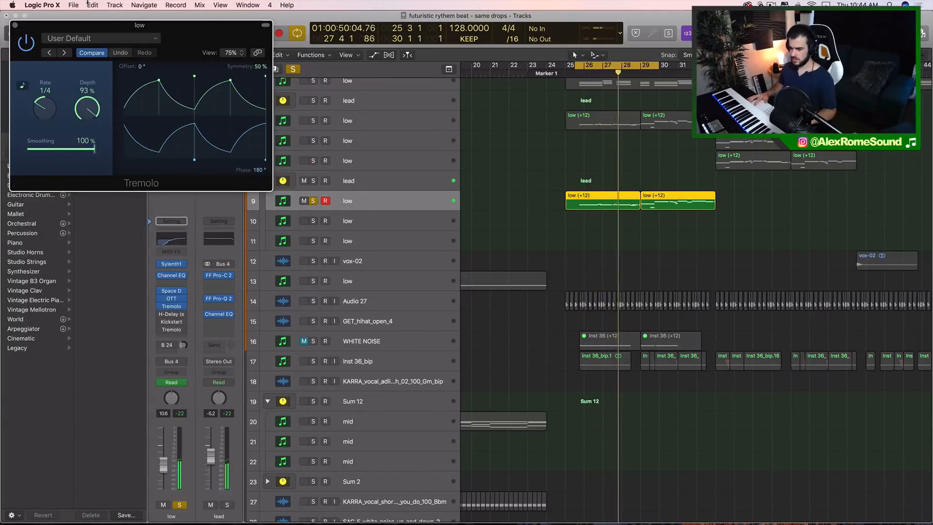
pyautogui.moveTo(85, 111); pyautogui.dragTo(93, 111)
pyautogui.click(15, 25)
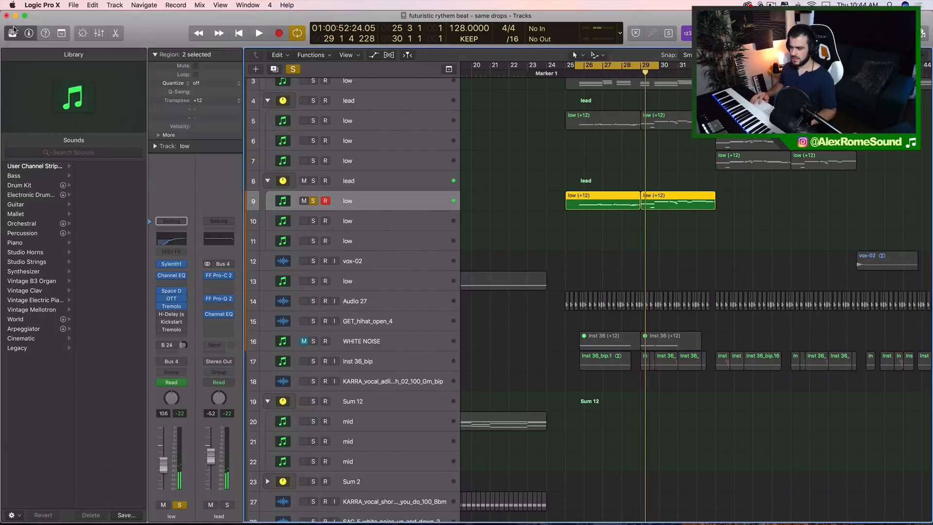
# Enable H-Delay on the copied low track, adjust its Dry/Wet mix while auditioning, and close it.
pyautogui.moveTo(174, 321)
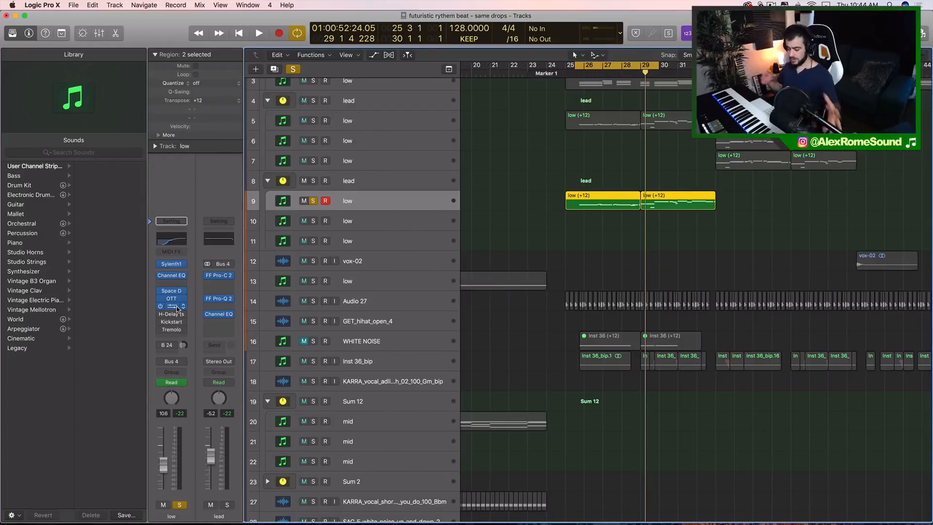
pyautogui.moveTo(177, 308); pyautogui.dragTo(175, 307)
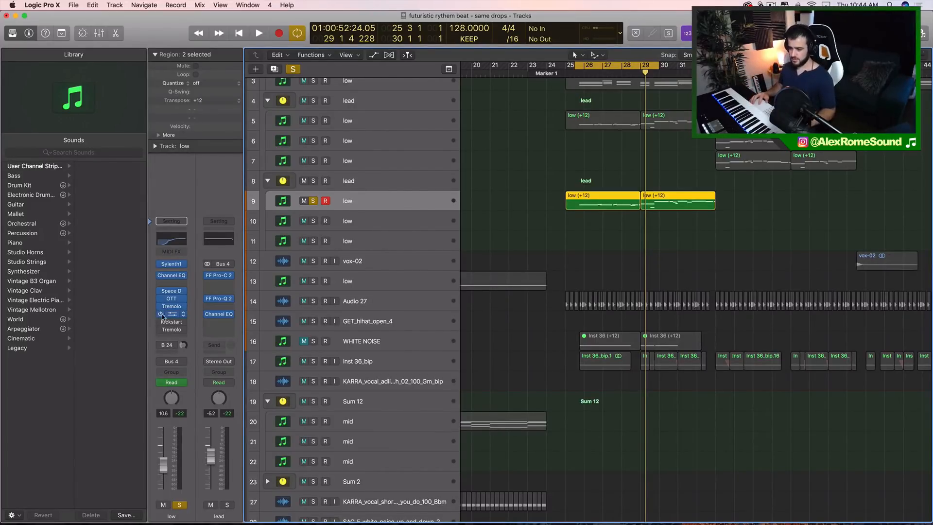
pyautogui.click(174, 315)
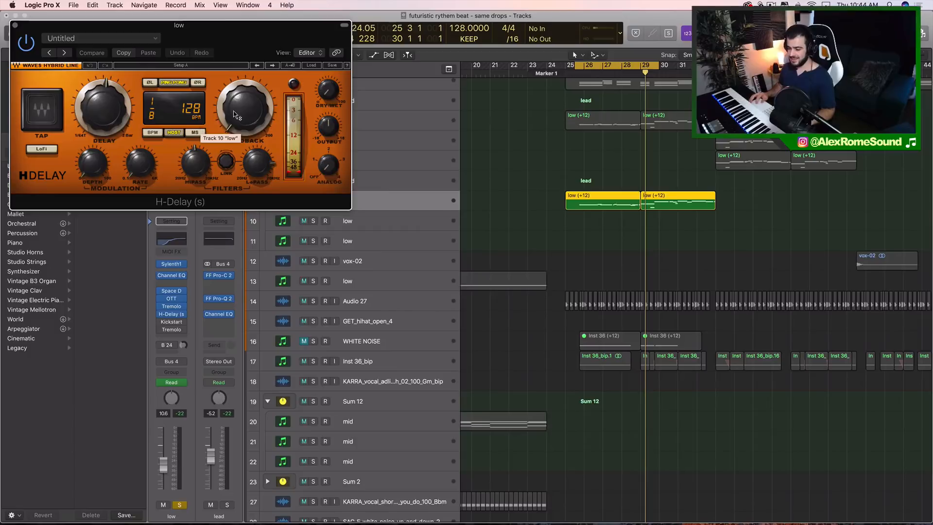
pyautogui.click(328, 98)
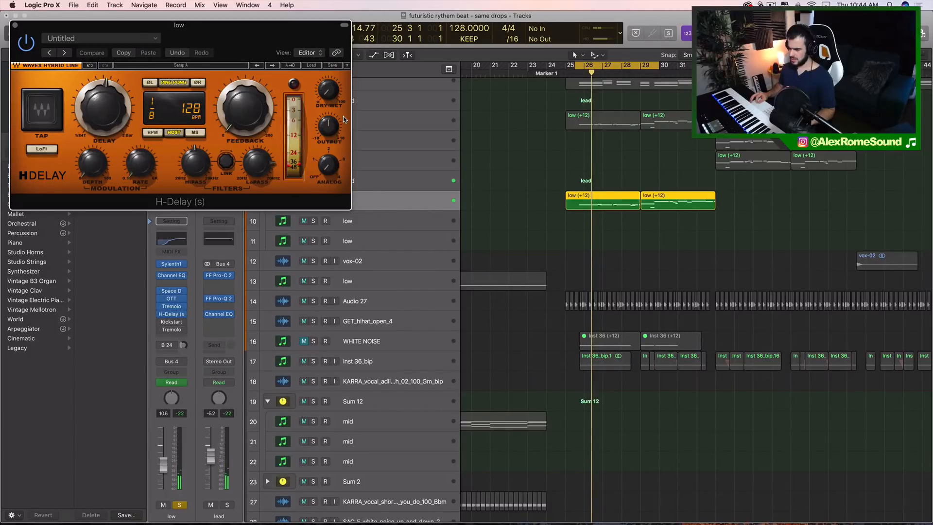
pyautogui.click(16, 27)
# Switch the solo from the copied low track to the original lead stack's first low track and play it for comparison.
pyautogui.scroll(4, 386, 197)
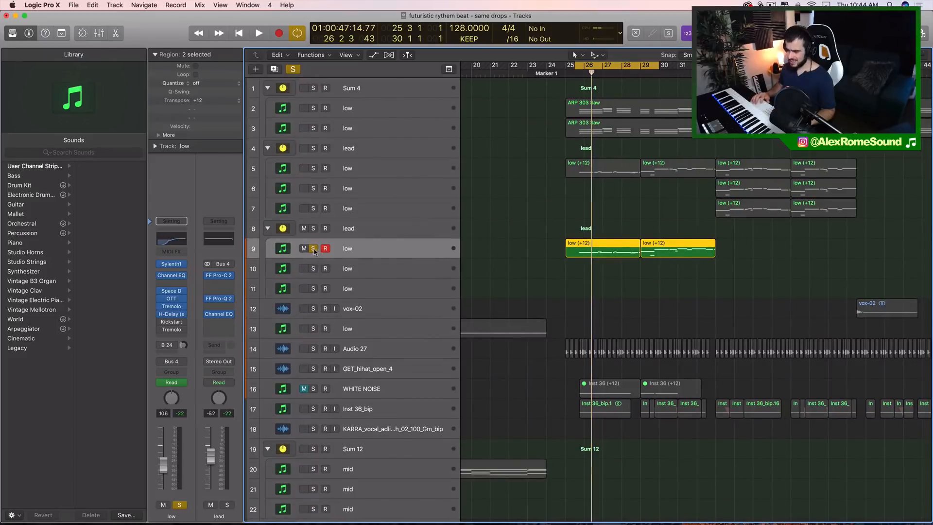
pyautogui.click(313, 248)
pyautogui.click(313, 148)
pyautogui.click(357, 146)
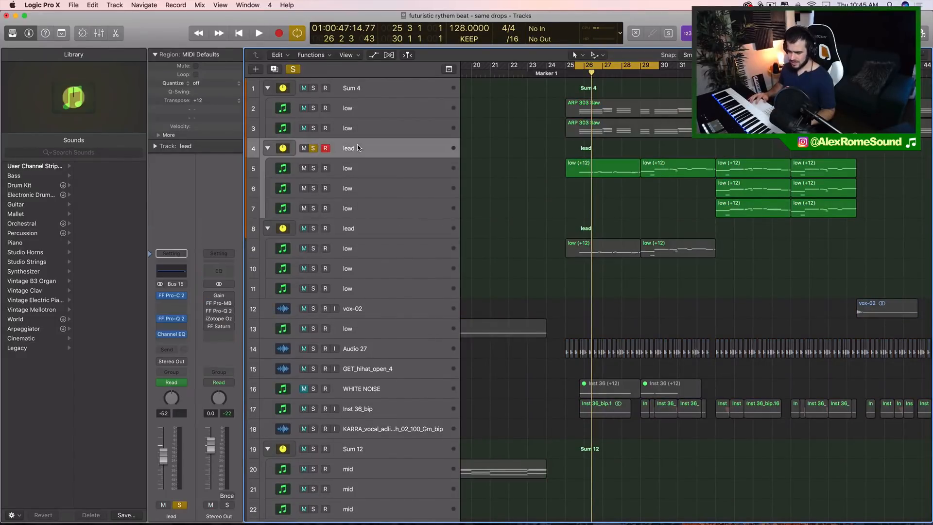
pyautogui.click(313, 168)
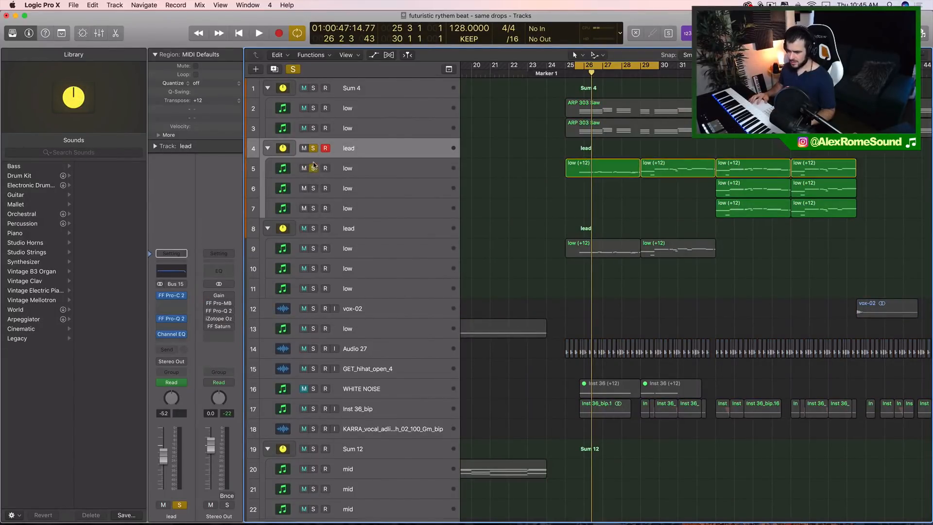
pyautogui.click(360, 165)
pyautogui.press('space')
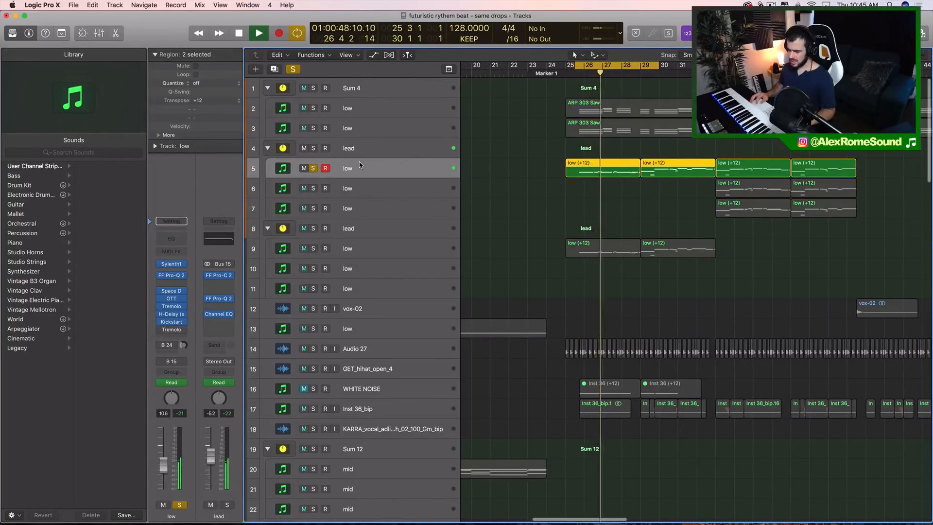
pyautogui.press('space')
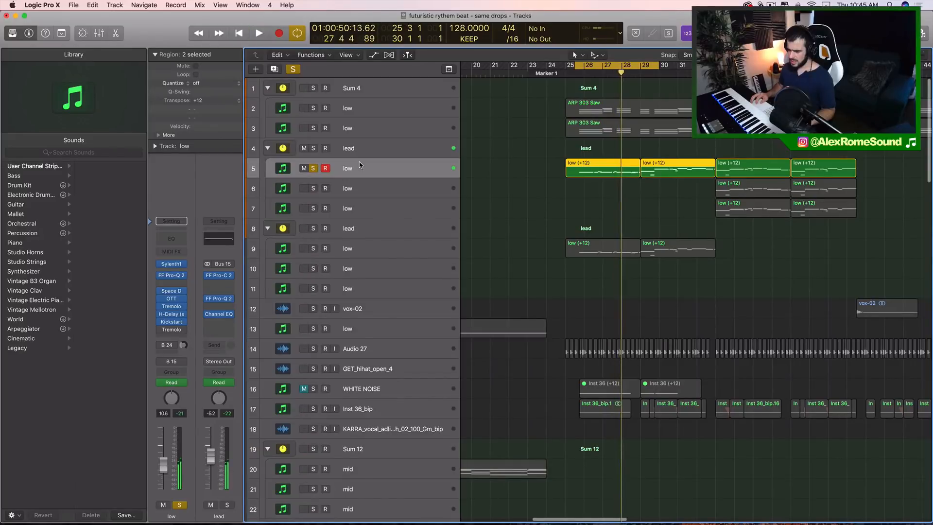
# Unsolo the original low track, mute the original lead stack, and solo the copied lead stack.
pyautogui.click(312, 169)
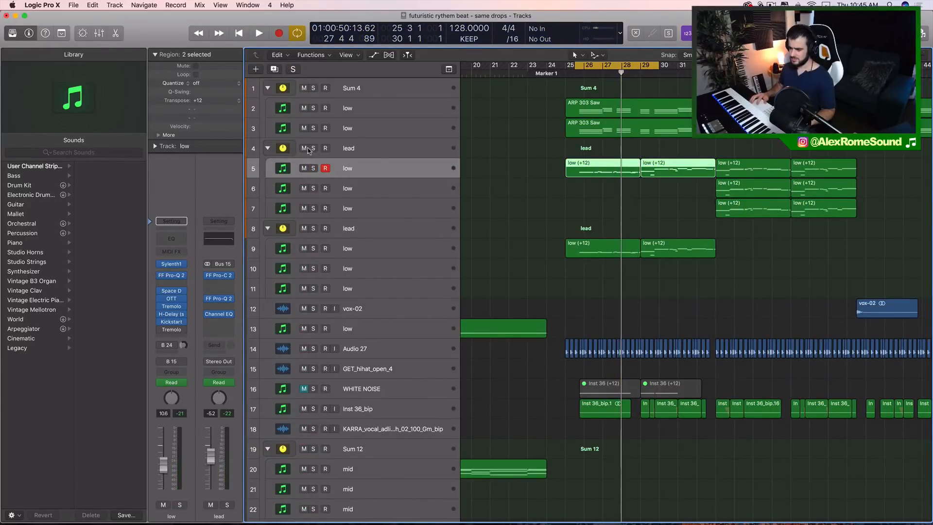
pyautogui.click(371, 232)
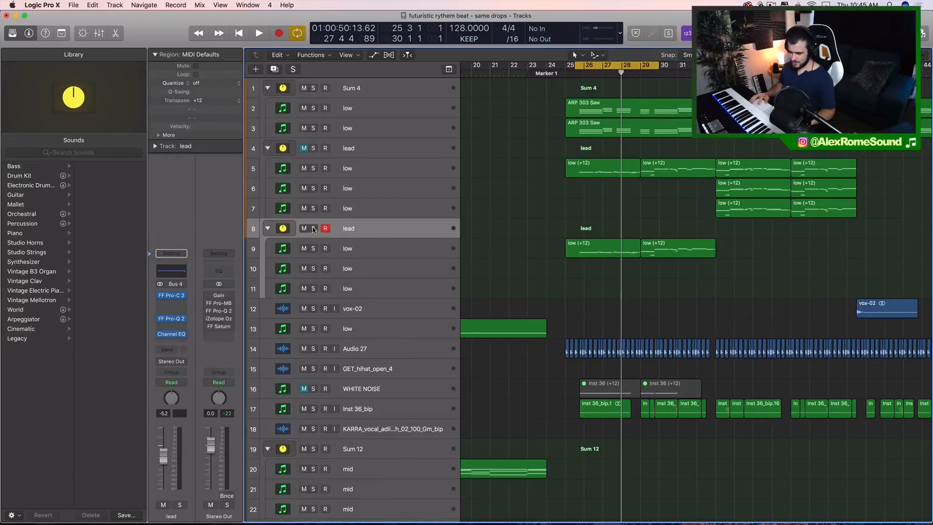
pyautogui.press('s')
# Enable Kickstart on the copied lead stack's first low track and play the loop.
pyautogui.click(378, 249)
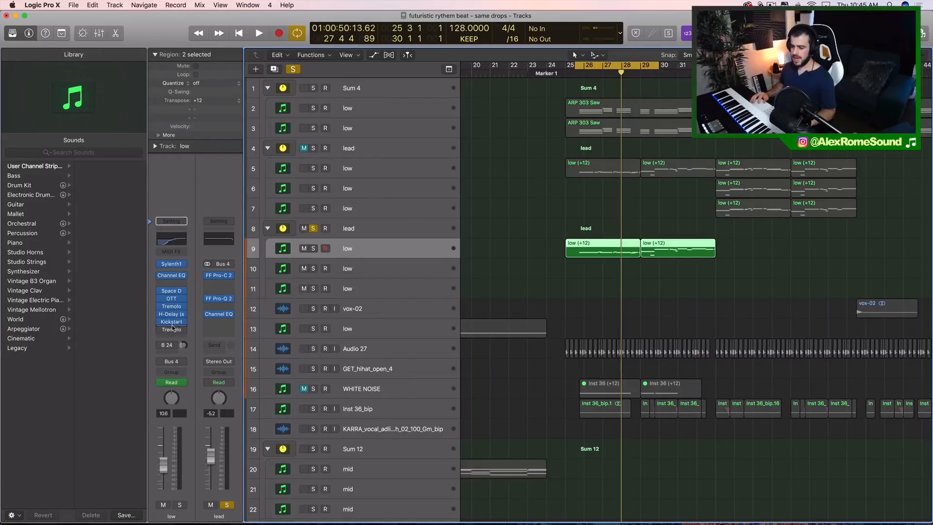
pyautogui.press('space')
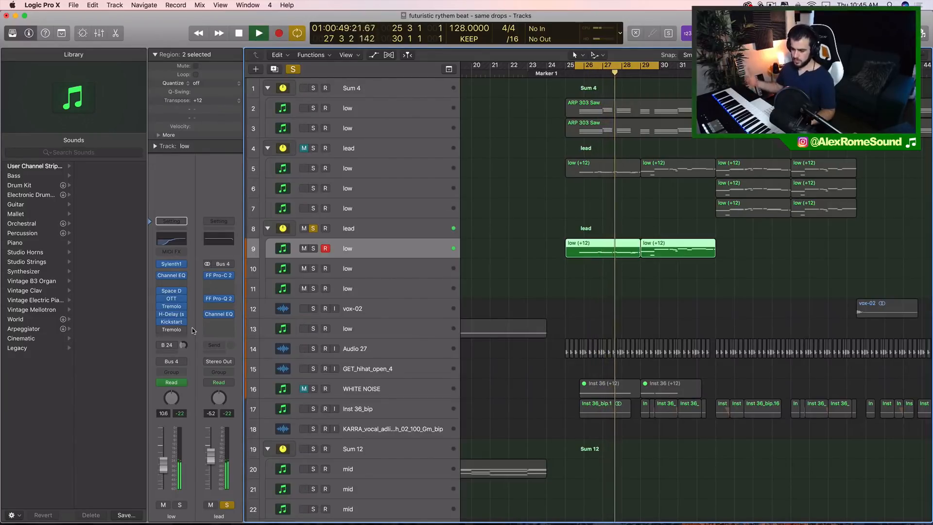
pyautogui.press('space')
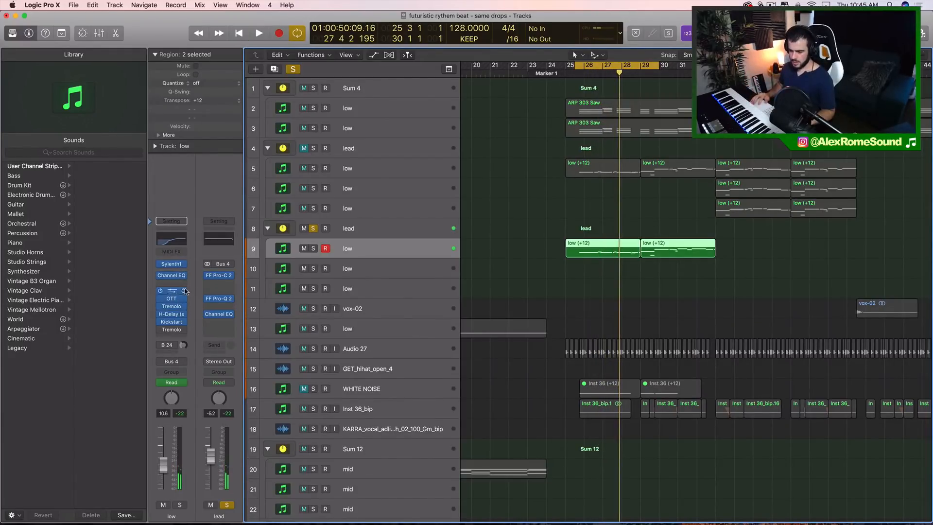
# Examine the FF Pro-Q 2 curve and the Sylenth1 patch on the original lead stack's first low track.
pyautogui.click(353, 166)
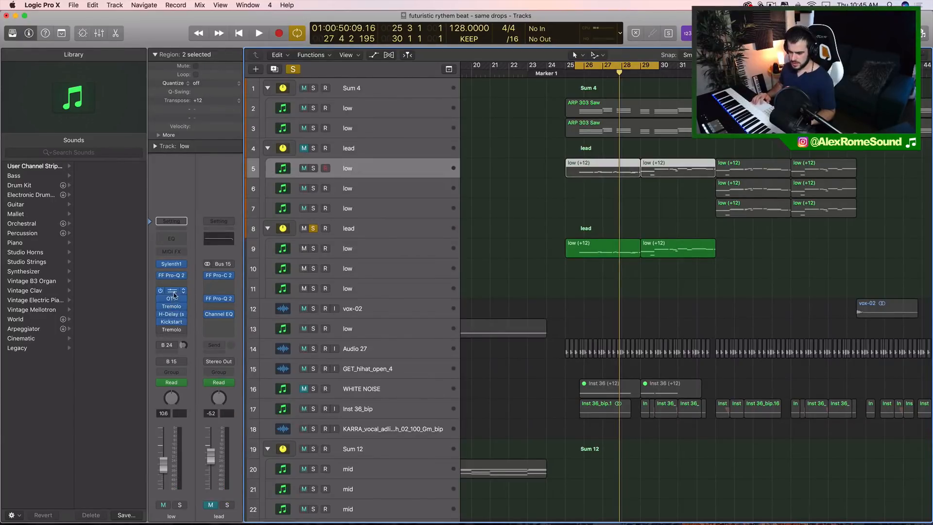
pyautogui.click(176, 276)
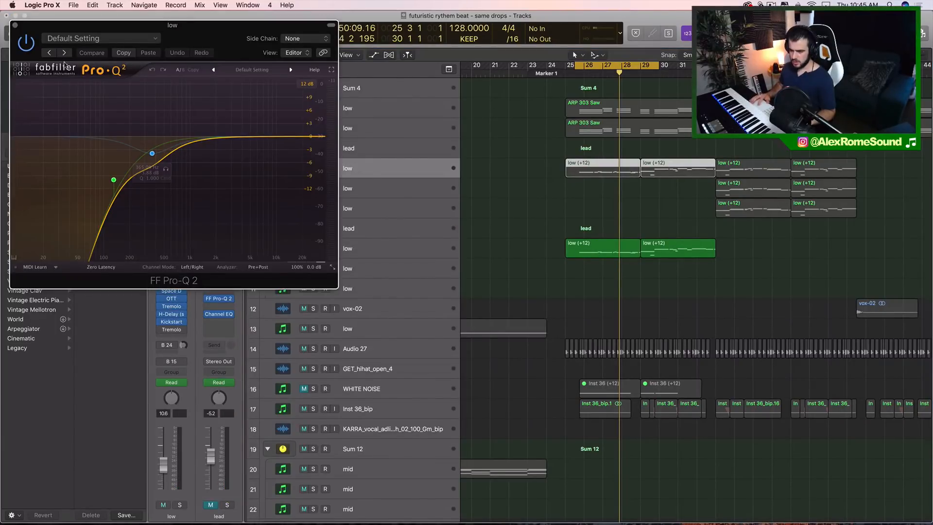
pyautogui.click(15, 25)
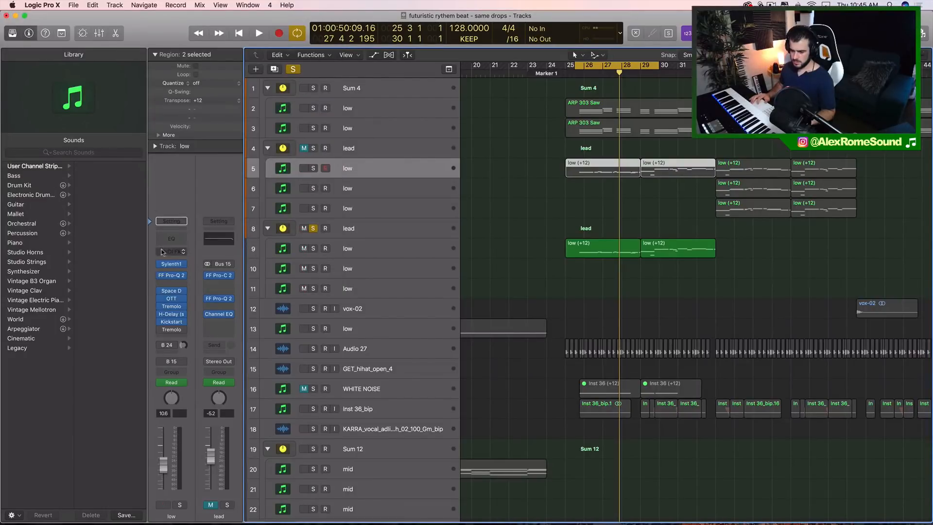
pyautogui.click(172, 266)
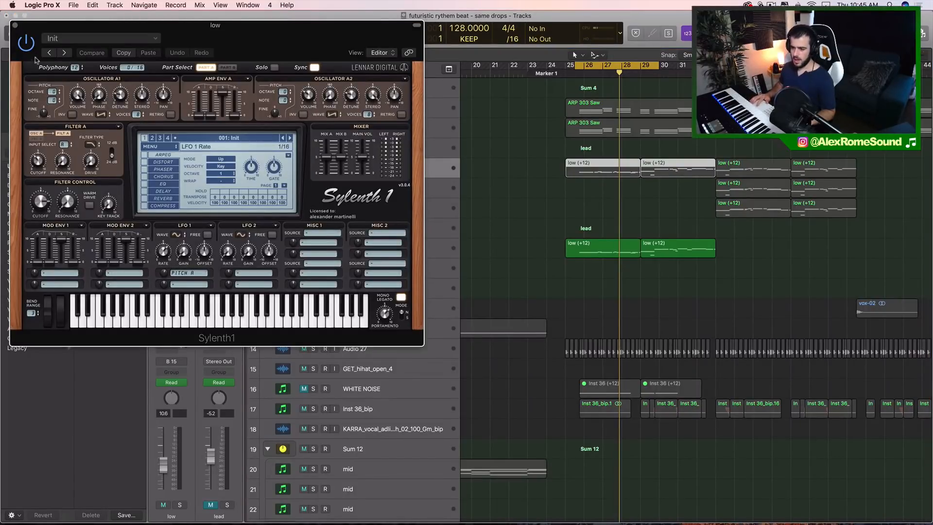
pyautogui.click(15, 25)
# Switch the solo from the copied lead stack to its first low track and open that track's Sylenth1.
pyautogui.click(390, 234)
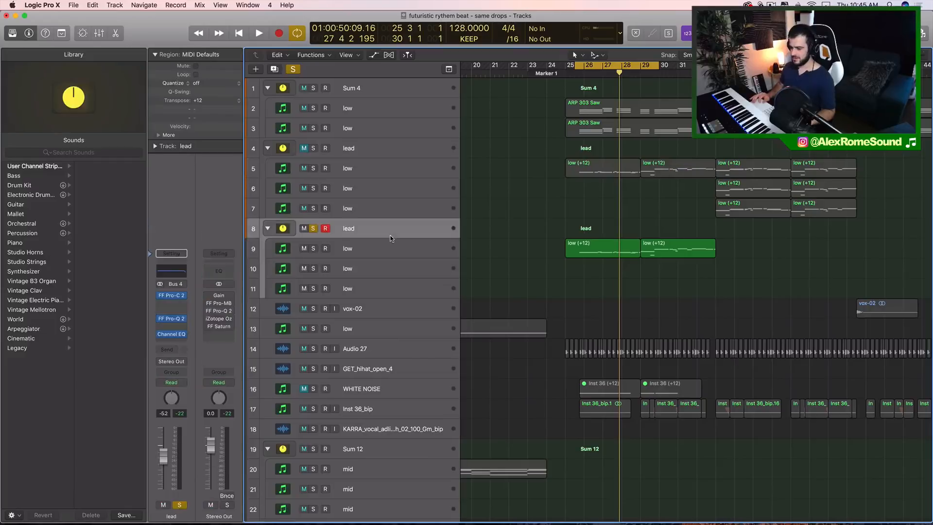
pyautogui.click(373, 245)
pyautogui.click(313, 231)
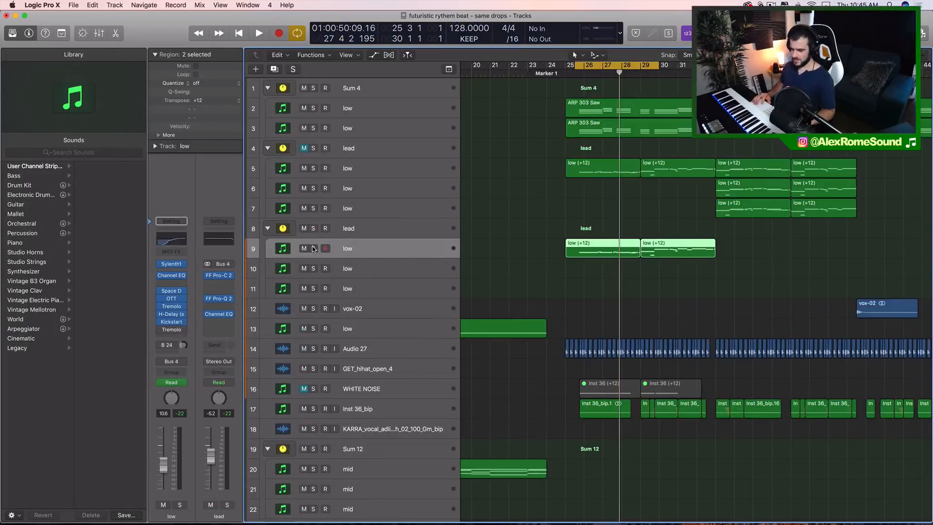
pyautogui.click(313, 248)
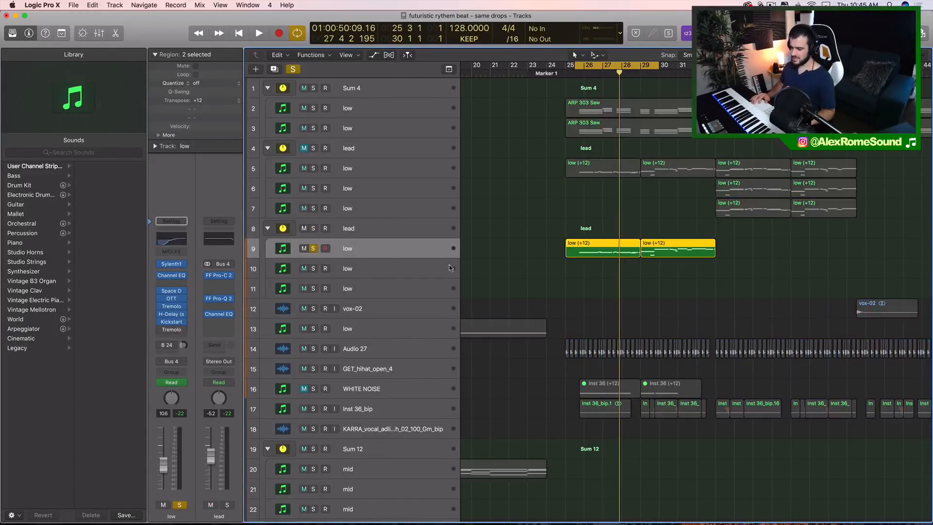
pyautogui.click(171, 264)
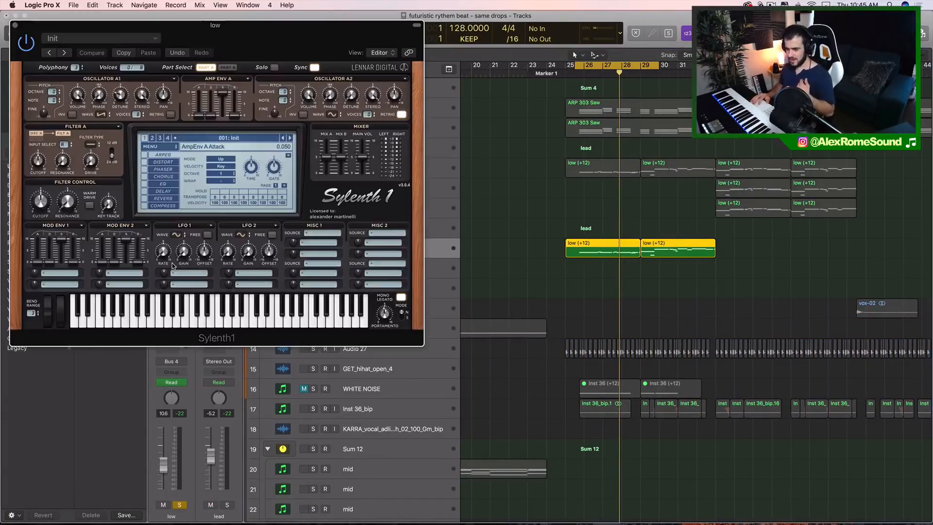
# Set Sylenth1's Filter A to low-pass and bring its cutoff down to about 4.0 while playing the loop.
pyautogui.click(90, 144)
pyautogui.click(99, 160)
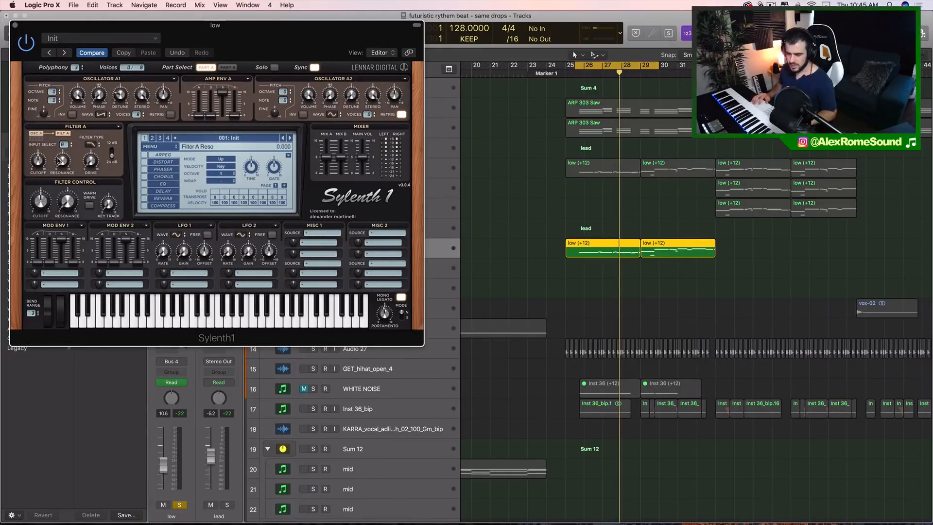
pyautogui.moveTo(38, 206); pyautogui.dragTo(38, 169)
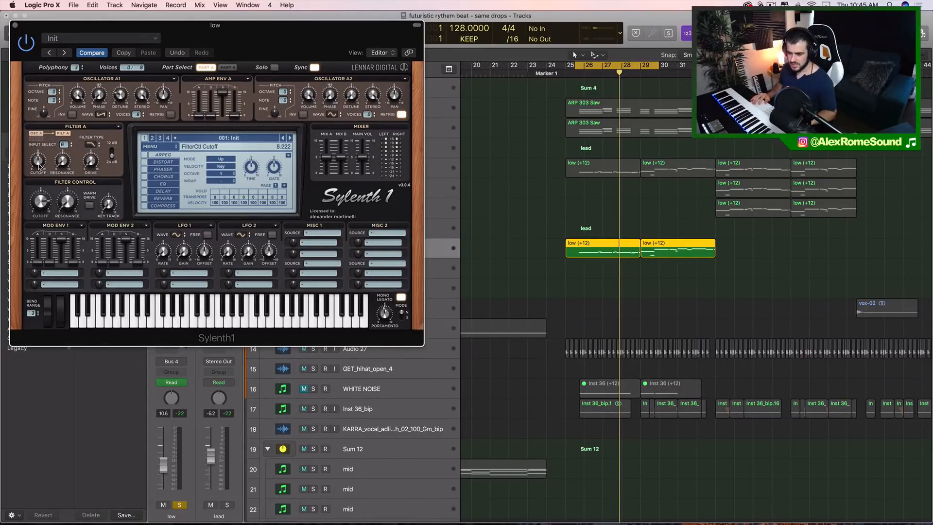
pyautogui.press('space')
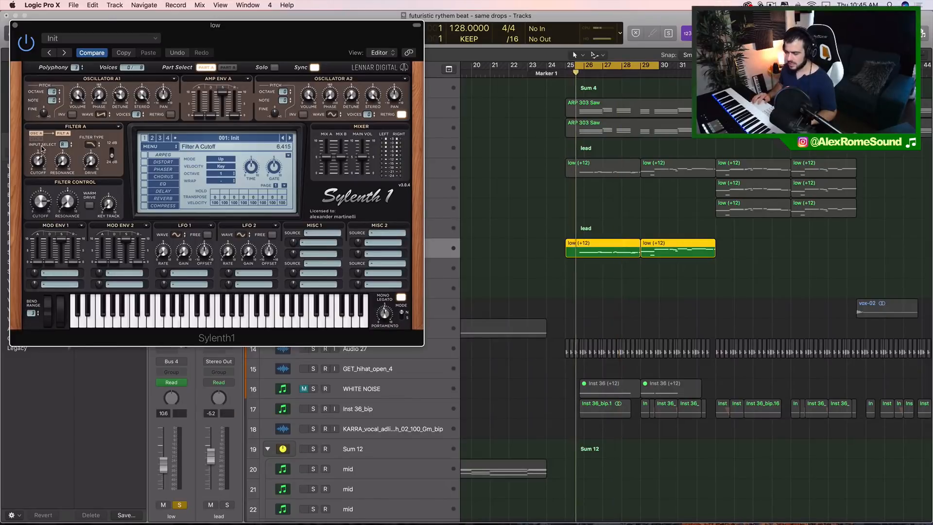
pyautogui.moveTo(38, 161); pyautogui.dragTo(35, 189)
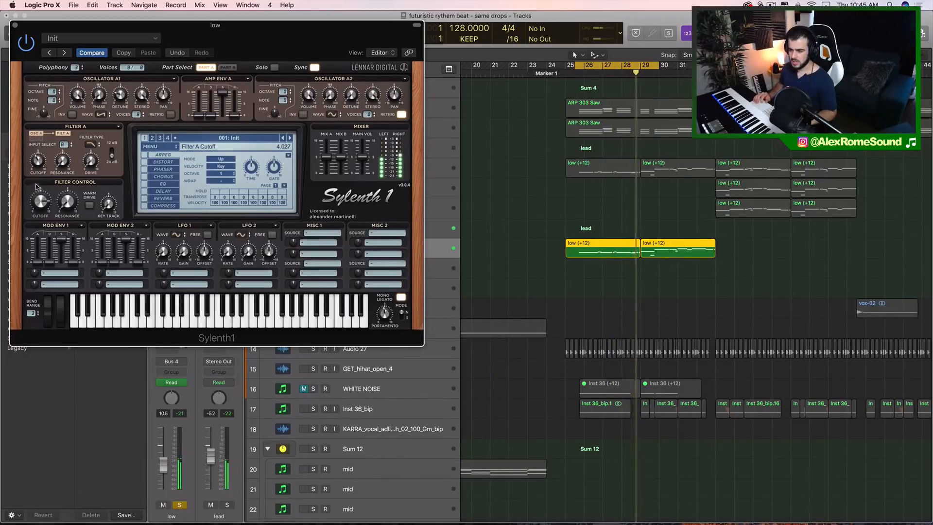
pyautogui.moveTo(38, 165); pyautogui.dragTo(38, 168)
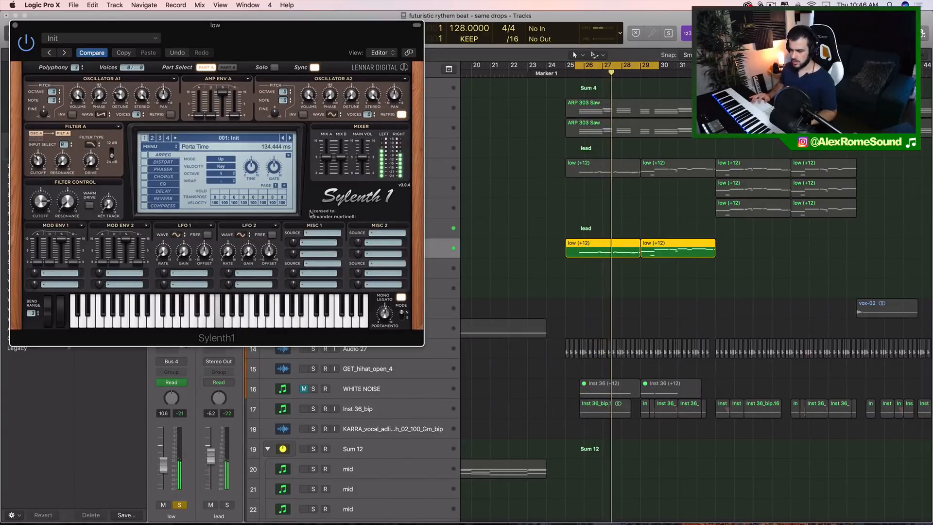
pyautogui.click(15, 25)
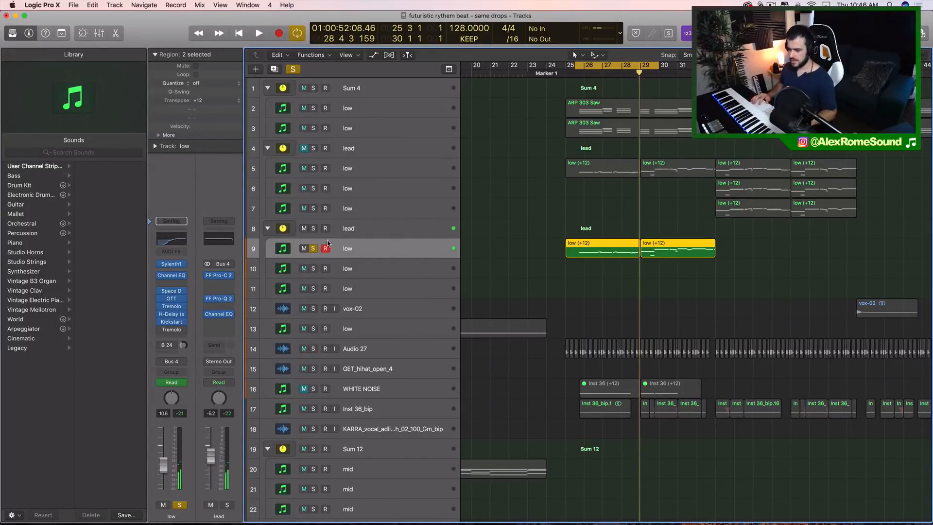
pyautogui.click(312, 249)
pyautogui.press('super+Left')
pyautogui.press('super+Left')
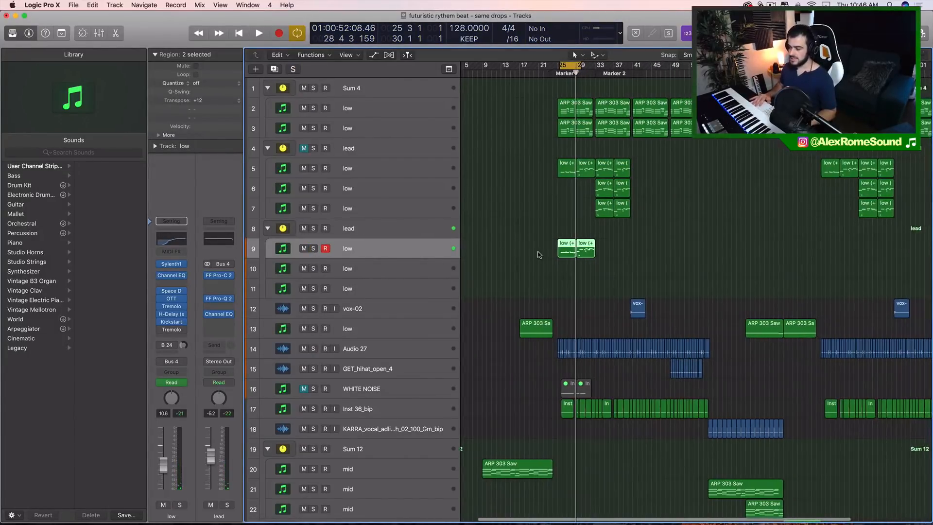
pyautogui.press('super+Right')
pyautogui.press('super+Right')
pyautogui.press('super+Right')
pyautogui.hscroll(2, 666, 241)
pyautogui.moveTo(675, 245); pyautogui.dragTo(471, 247)
pyautogui.press('super+r')
pyautogui.click(507, 185)
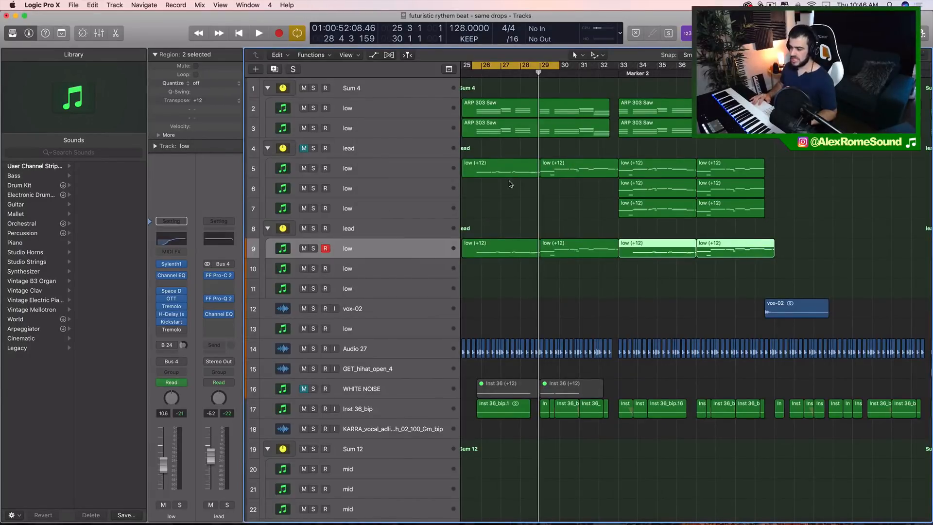
pyautogui.press('Delete')
pyautogui.click(496, 181)
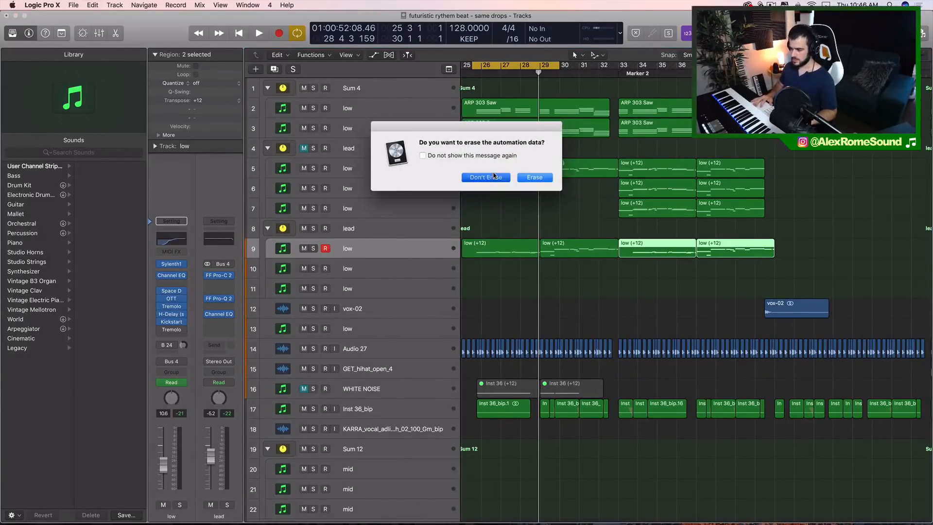
pyautogui.hscroll(-2, 494, 234)
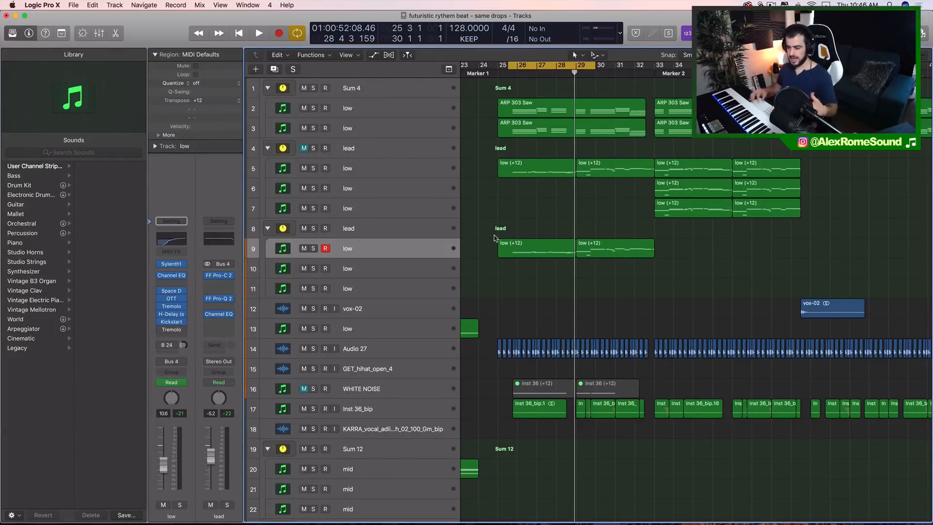
pyautogui.click(174, 264)
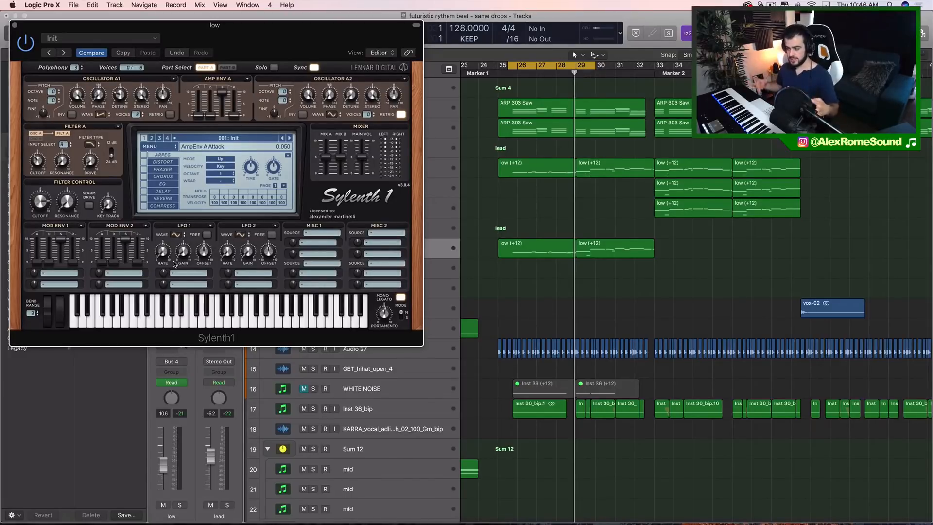
pyautogui.moveTo(534, 287); pyautogui.dragTo(593, 246)
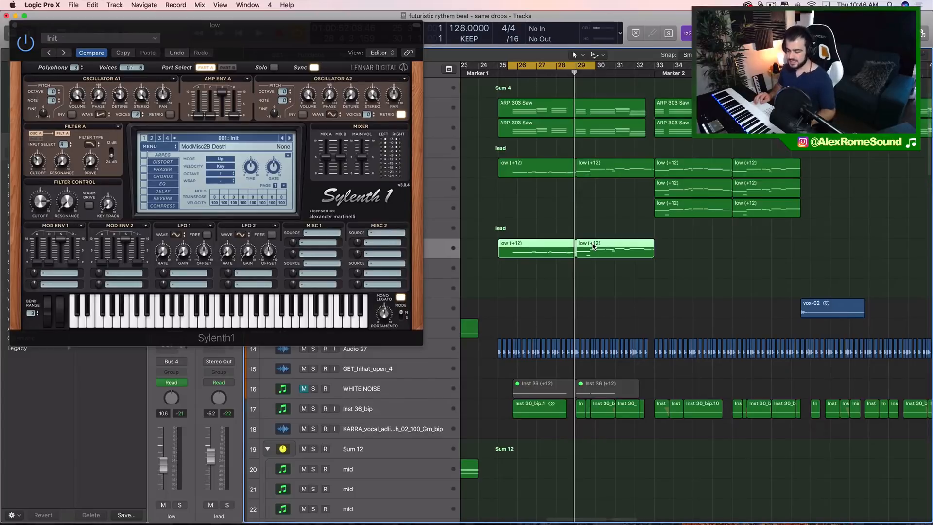
pyautogui.moveTo(530, 212); pyautogui.dragTo(595, 275)
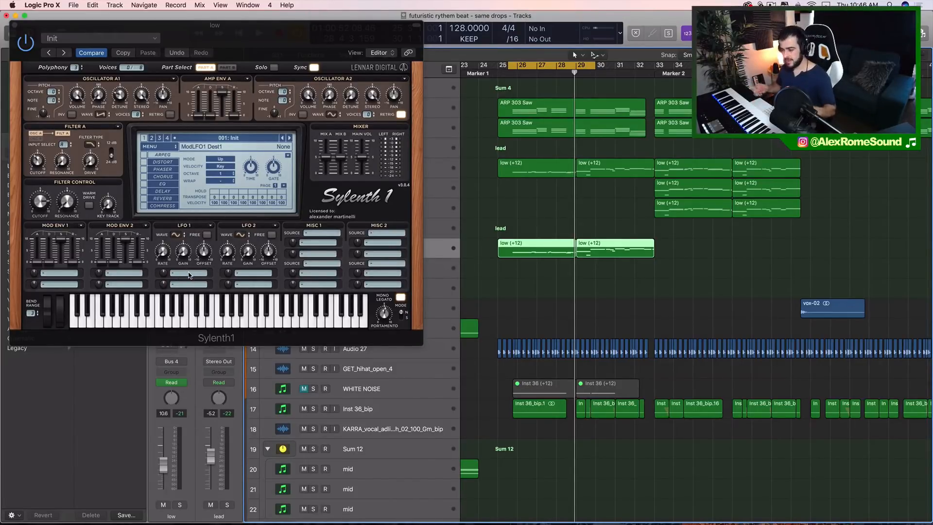
pyautogui.scroll(5, 543, 310)
pyautogui.hscroll(-4, 543, 309)
pyautogui.press('super+Left')
pyautogui.press('super+Left')
pyautogui.click(14, 25)
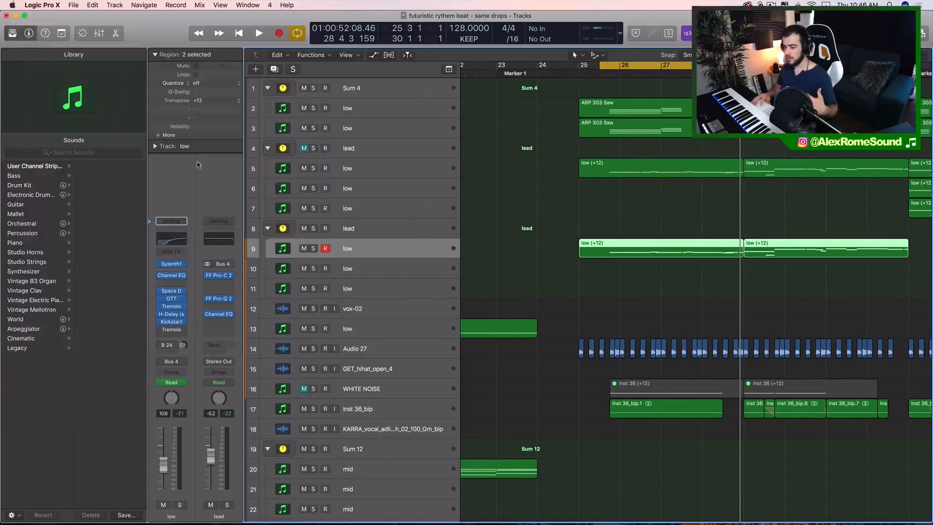
# Solo the copied lead stack's first low track and assign Sylenth1's LFO 1 to Pitch A, adjusting the modulation amount and LFO gain.
pyautogui.click(313, 249)
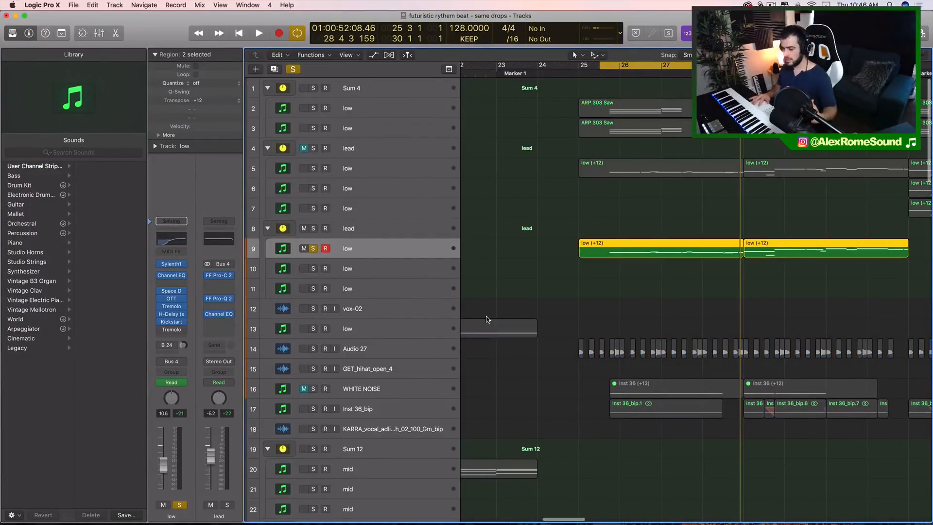
pyautogui.press('super+Left')
pyautogui.press('super+Left')
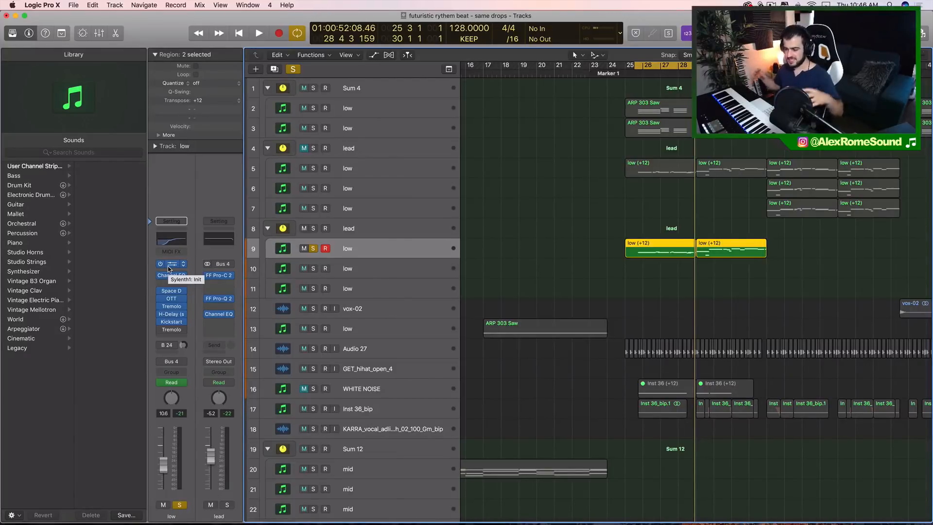
pyautogui.click(171, 266)
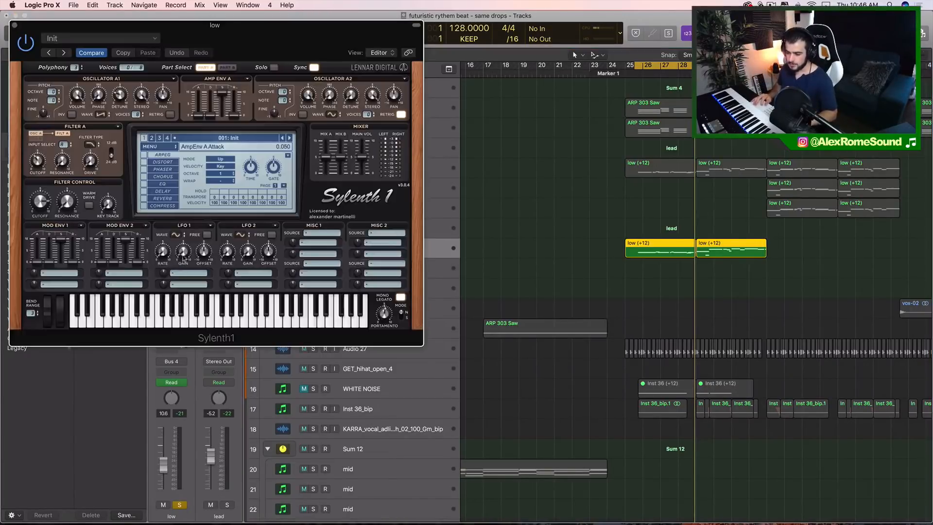
pyautogui.click(195, 273)
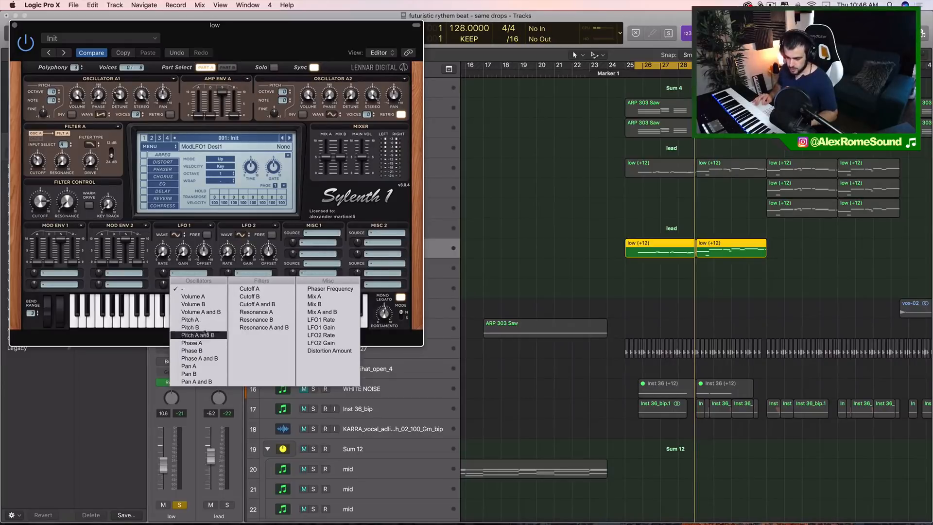
pyautogui.click(199, 320)
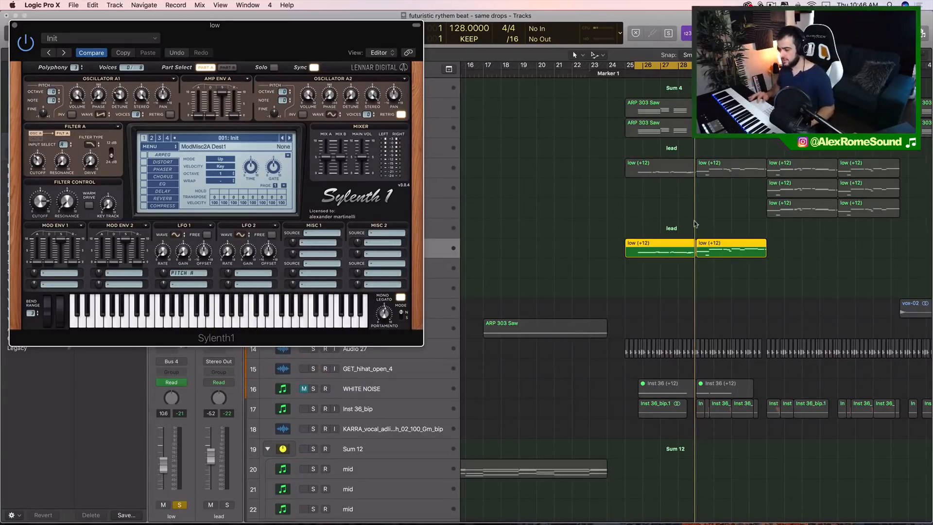
pyautogui.click(703, 260)
pyautogui.moveTo(703, 260); pyautogui.dragTo(742, 287)
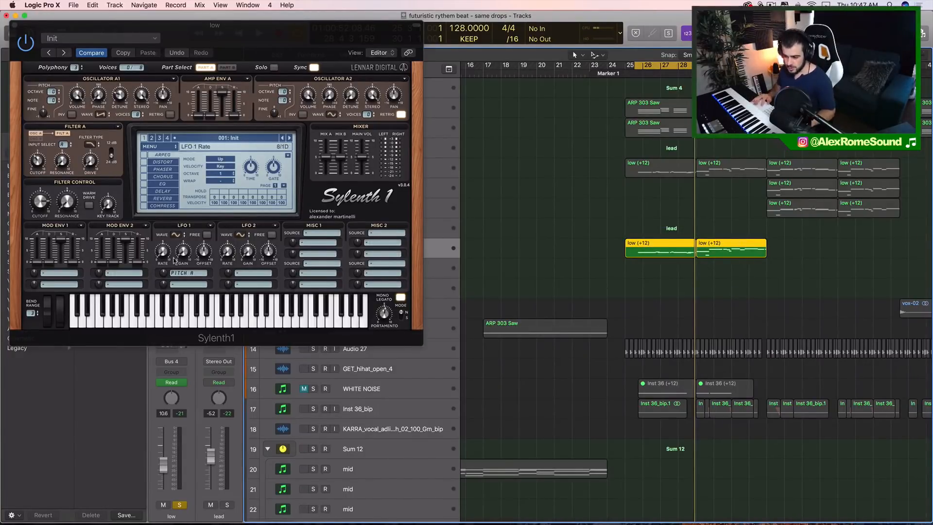
pyautogui.click(165, 275)
pyautogui.moveTo(184, 253); pyautogui.dragTo(183, 243)
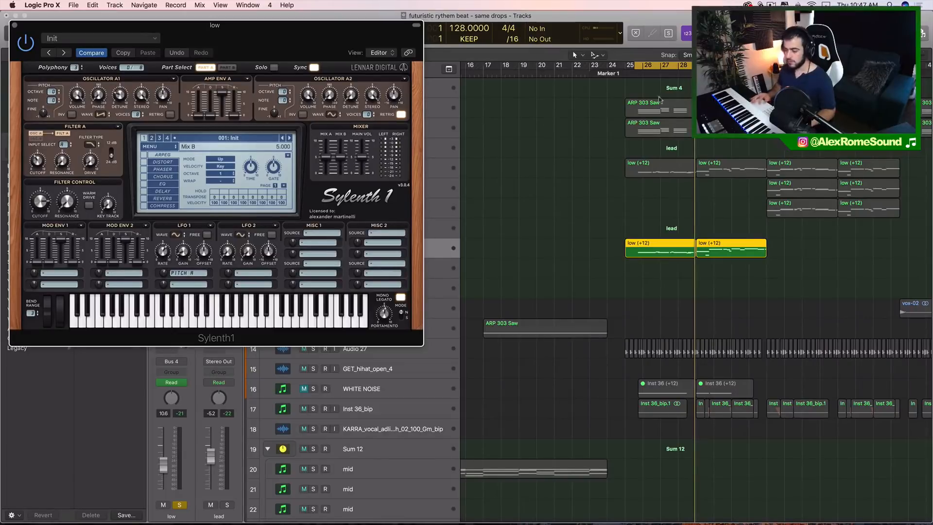
pyautogui.click(15, 25)
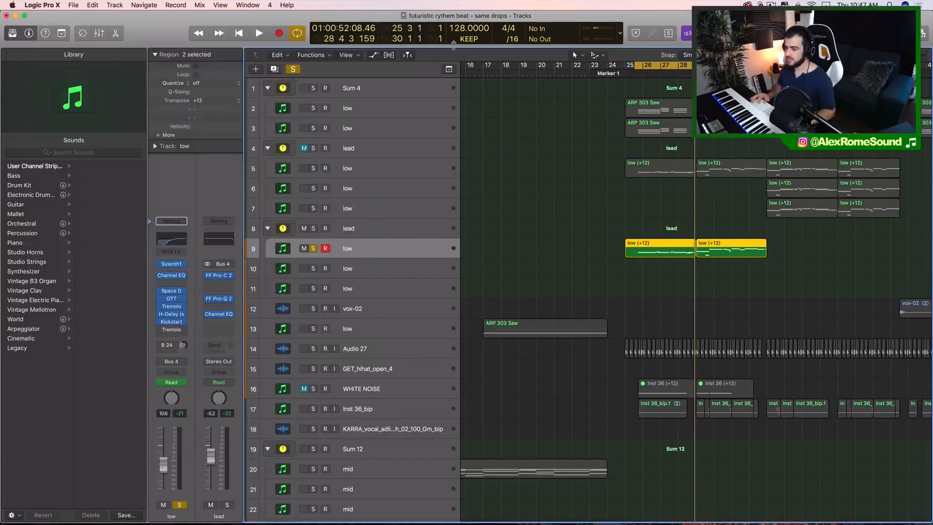
# Play the loop, show track automation, and examine the Sylenth1 LFO 1 Gain curve on the copied stack's first low track.
pyautogui.press('space')
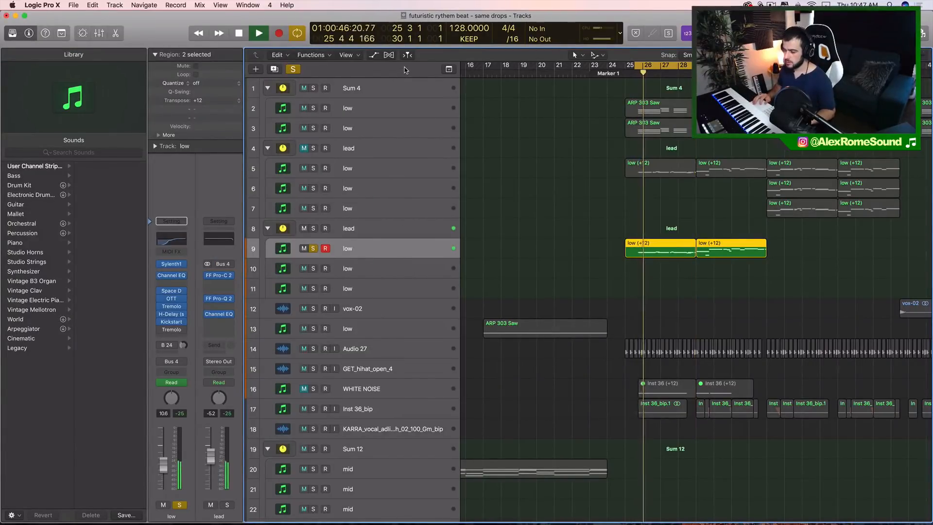
pyautogui.press('space')
pyautogui.press('a')
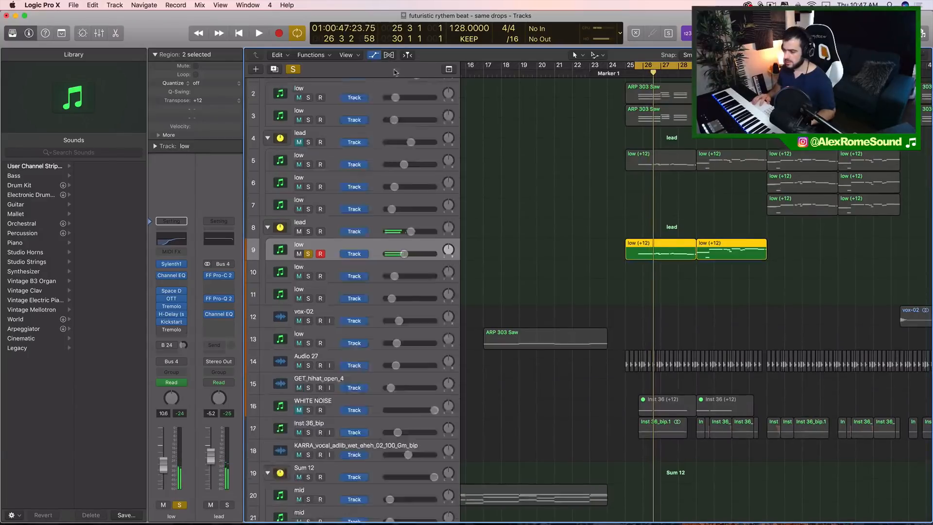
pyautogui.hscroll(3, 604, 261)
pyautogui.scroll(8, 604, 261)
pyautogui.hscroll(-3, 605, 262)
pyautogui.hscroll(-1, 605, 261)
pyautogui.click(397, 271)
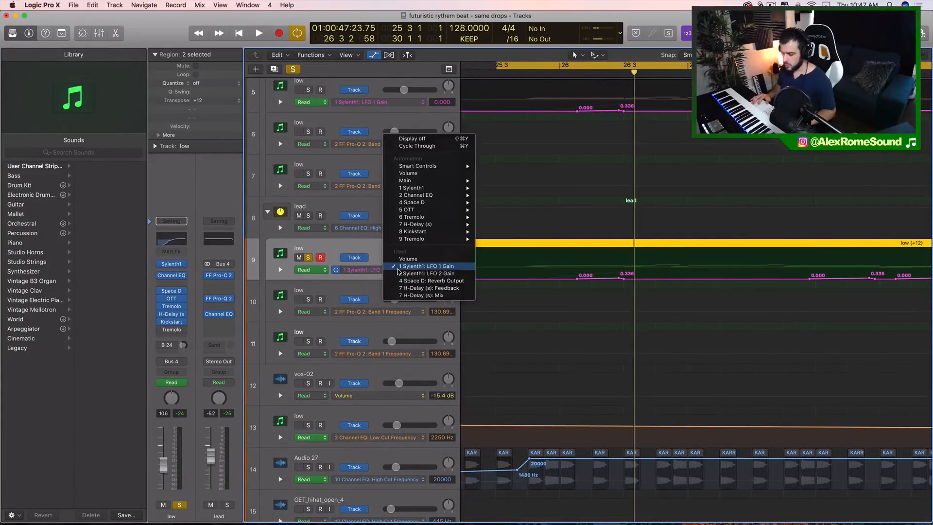
pyautogui.click(177, 252)
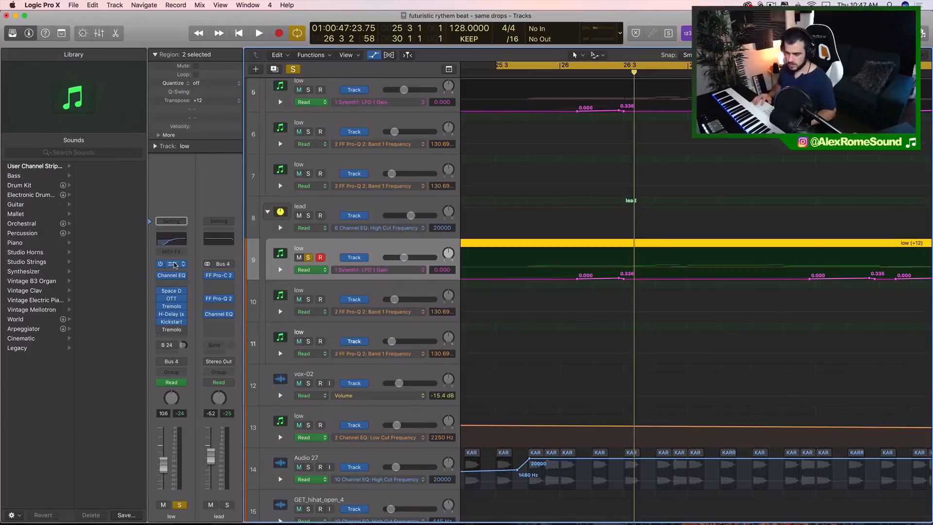
# Reopen Sylenth1 and play the loop to check the LFO 1 pitch modulation against its gain automation.
pyautogui.click(174, 264)
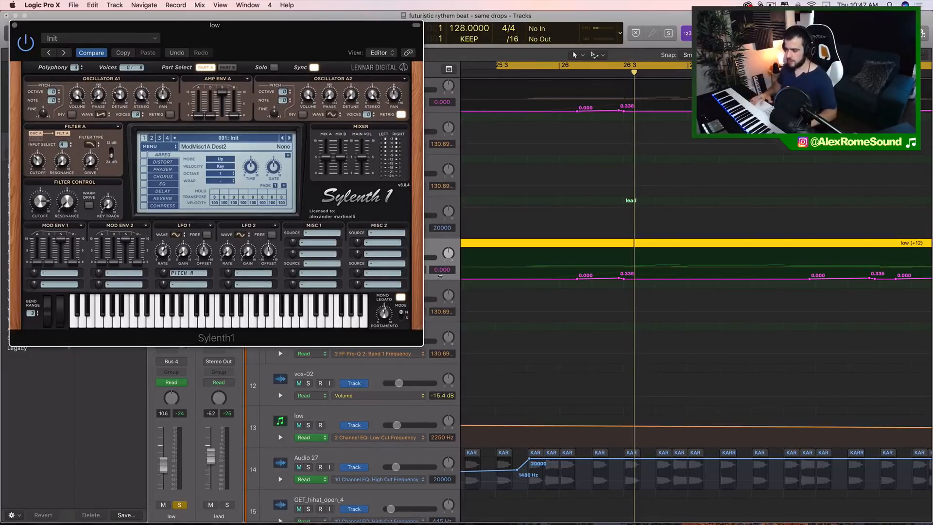
pyautogui.scroll(-5, 563, 289)
pyautogui.hscroll(2, 563, 289)
pyautogui.press('space')
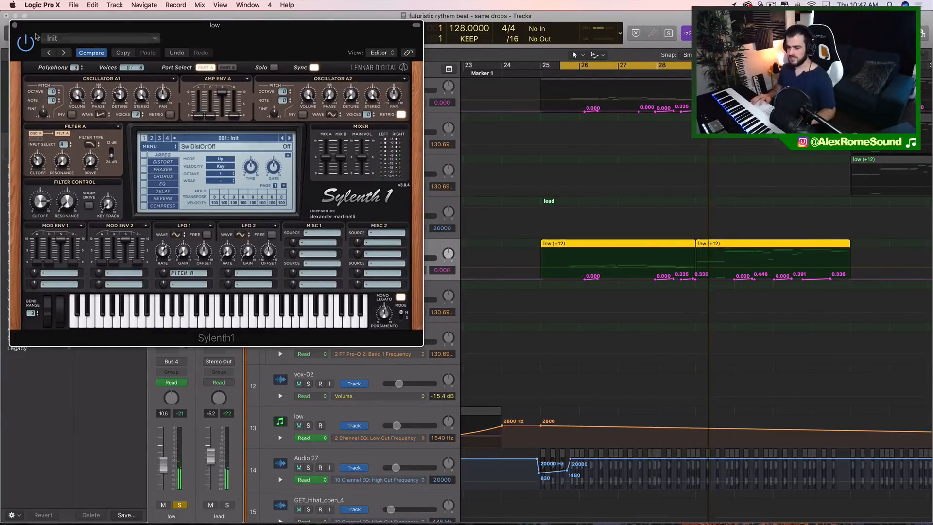
pyautogui.click(15, 25)
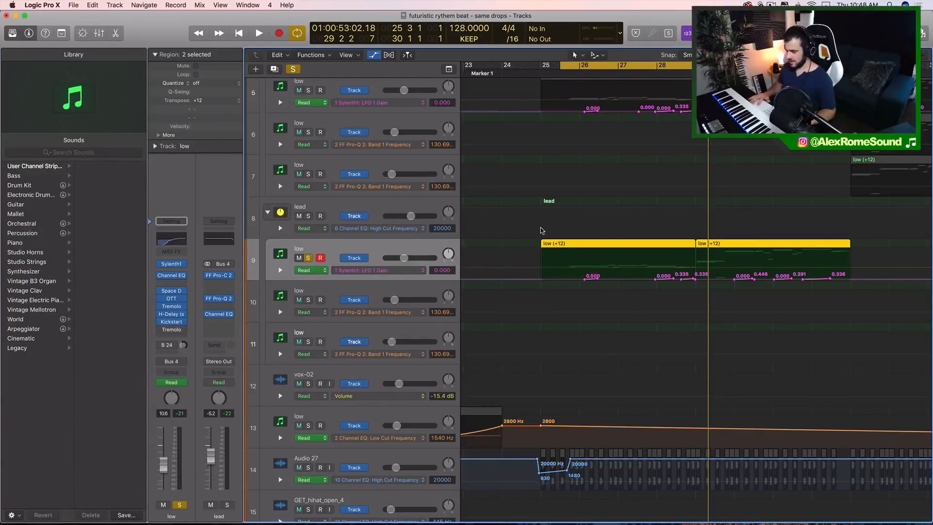
# Repeat the copied lead's two low regions once, from bar 33, including their automation.
pyautogui.scroll(-5, 541, 230)
pyautogui.hscroll(2, 564, 236)
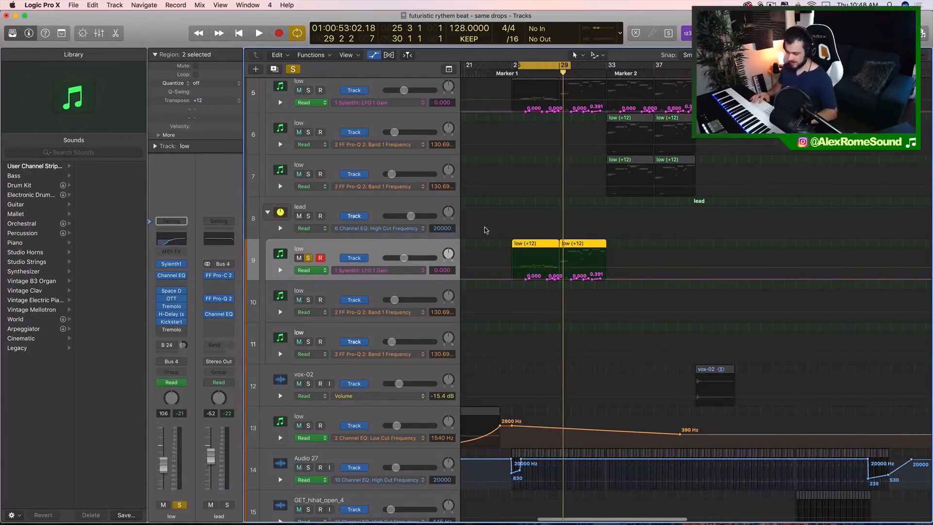
pyautogui.press('super+r')
pyautogui.click(535, 178)
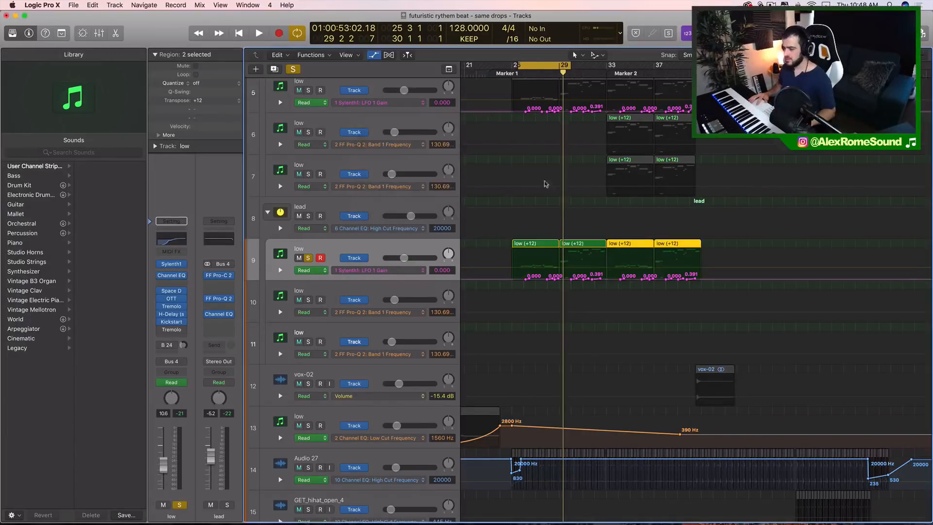
pyautogui.hscroll(3, 655, 268)
pyautogui.hscroll(-2, 576, 123)
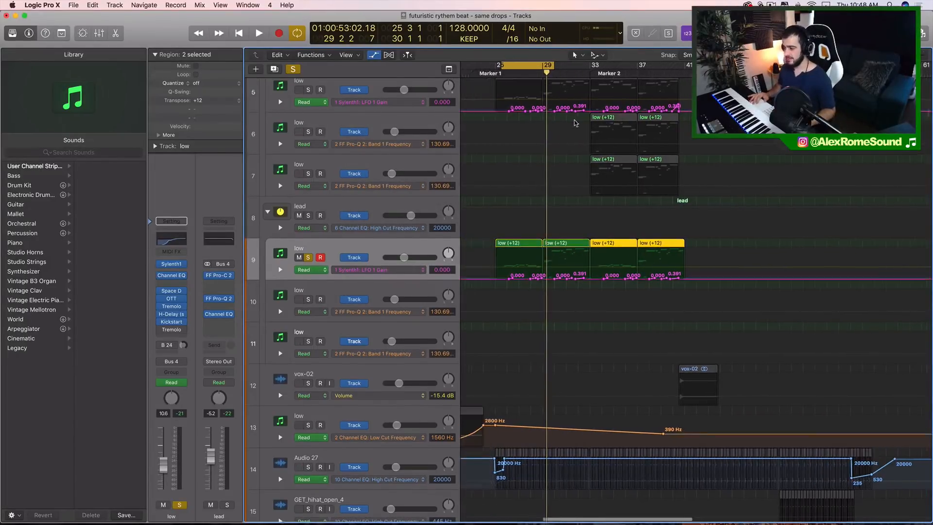
# Select the first two regions on the copied stack's first low track and unsolo that track.
pyautogui.moveTo(488, 243); pyautogui.dragTo(589, 243)
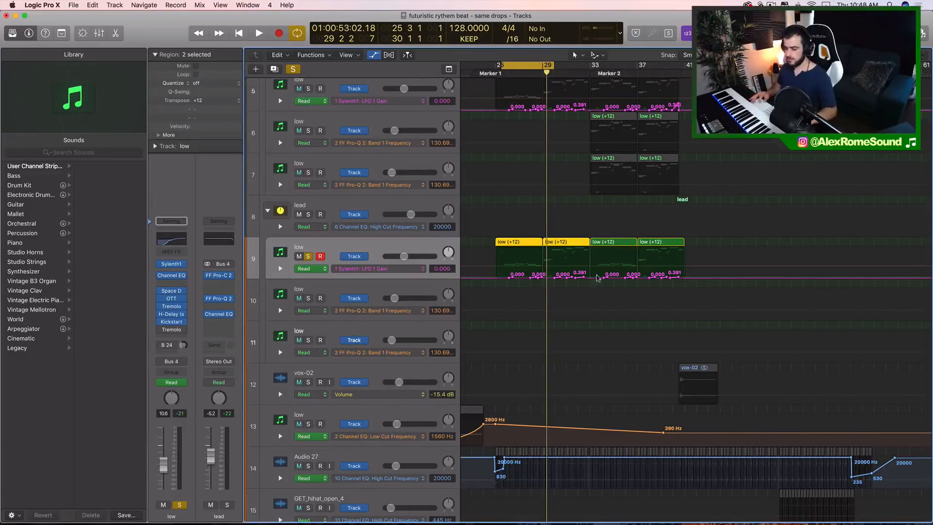
pyautogui.click(309, 256)
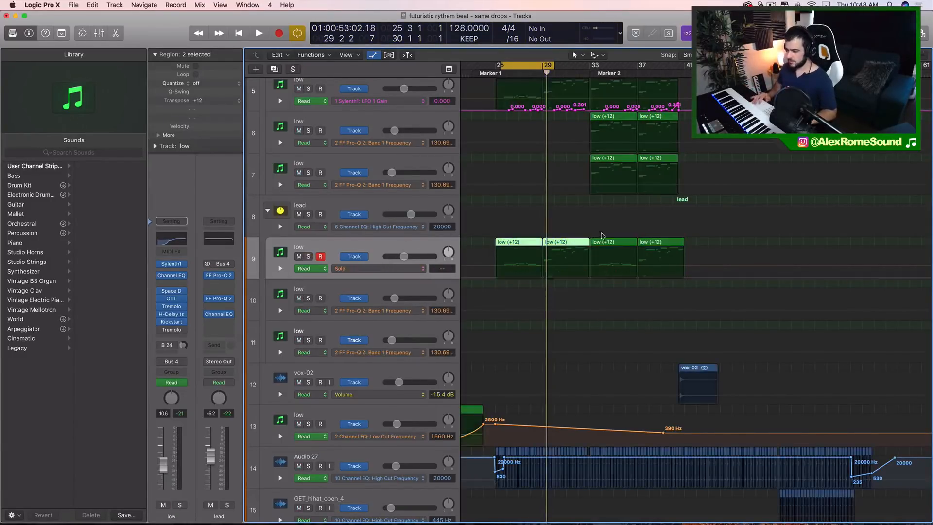
pyautogui.hscroll(3, 633, 186)
pyautogui.scroll(2, 633, 186)
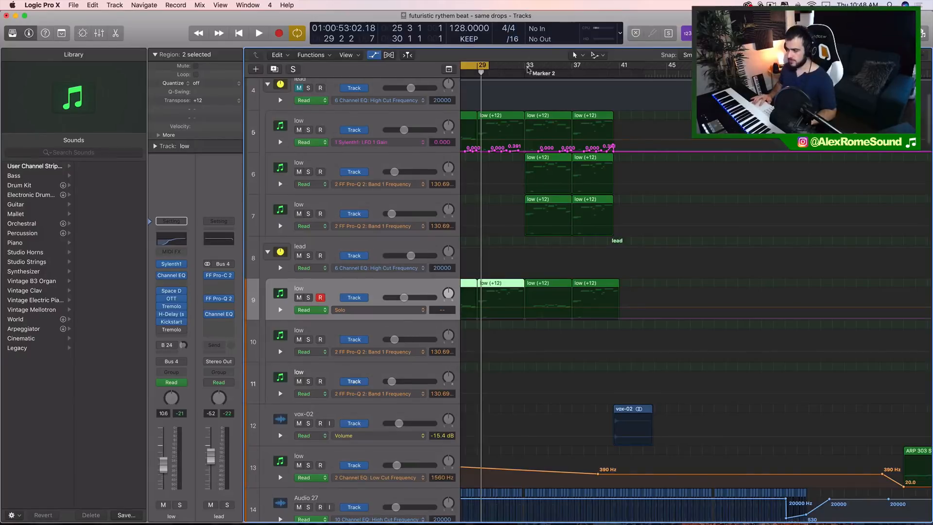
# Set the cycle range to about bars 33 to 44 and audition the original lead stack's third low track in solo.
pyautogui.moveTo(528, 70); pyautogui.dragTo(656, 68)
pyautogui.click(309, 213)
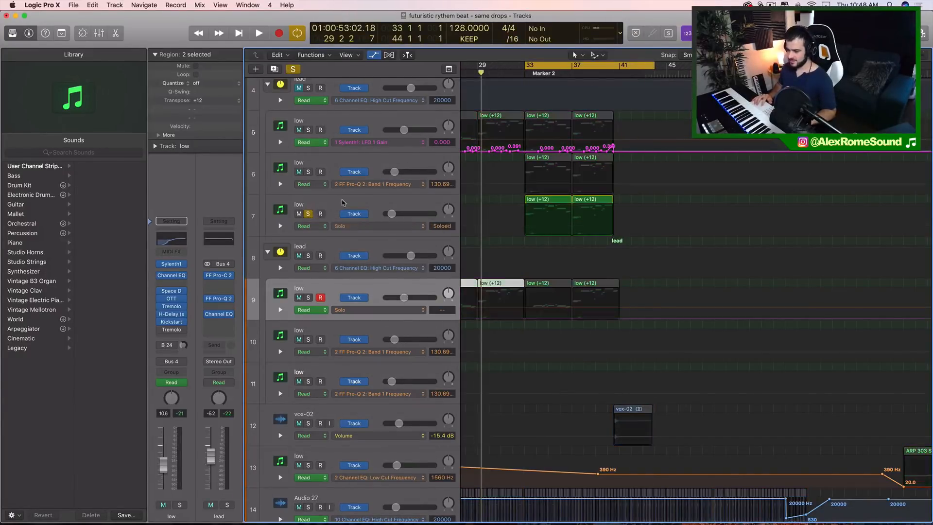
pyautogui.press('space')
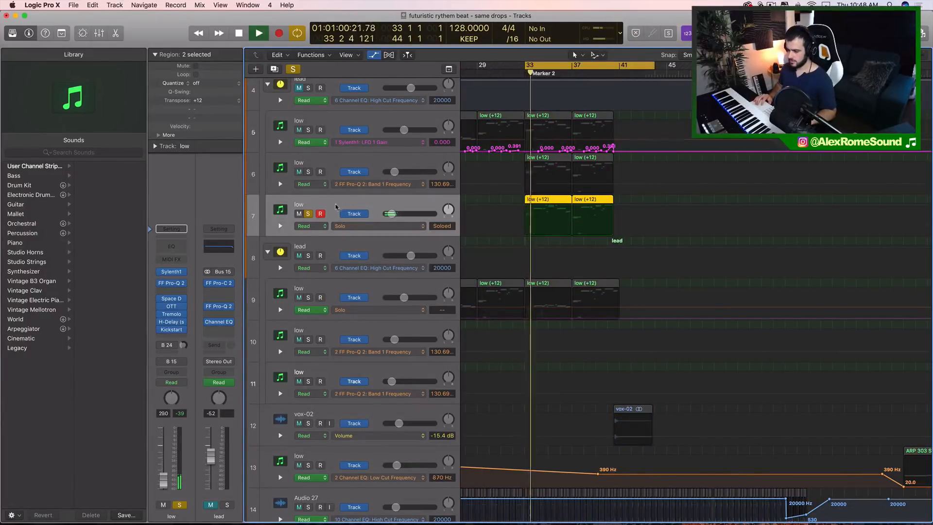
pyautogui.press('space')
pyautogui.click(308, 214)
# Unmute the original lead stack and audition its second and third low tracks one at a time in solo.
pyautogui.click(308, 171)
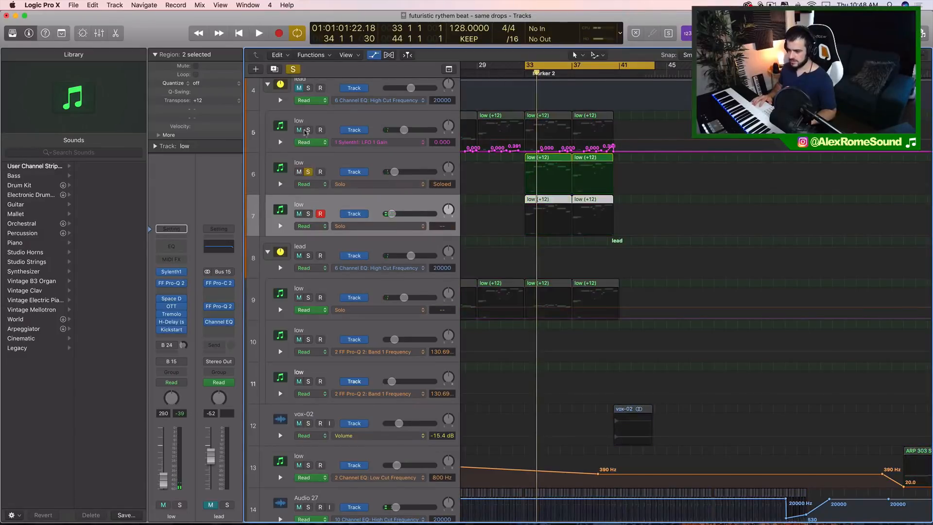
pyautogui.click(300, 84)
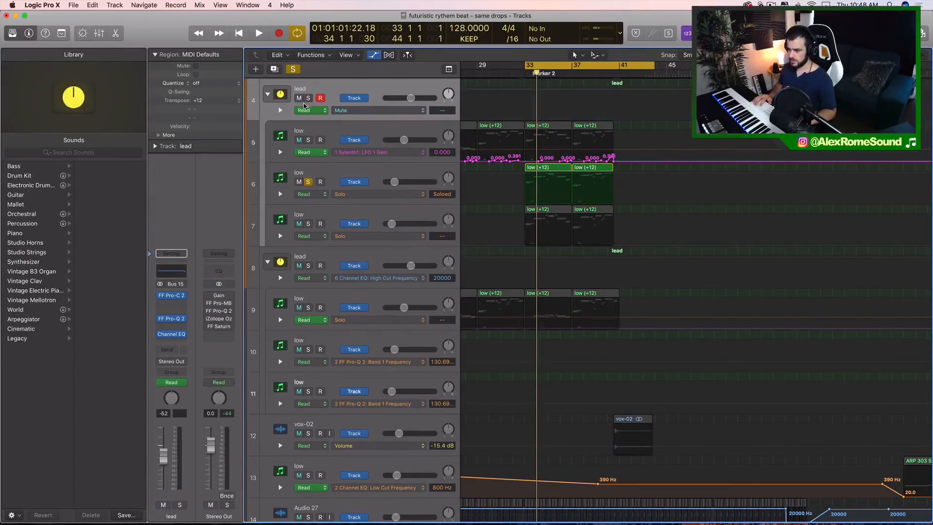
pyautogui.press('space')
pyautogui.press('space')
pyautogui.click(308, 183)
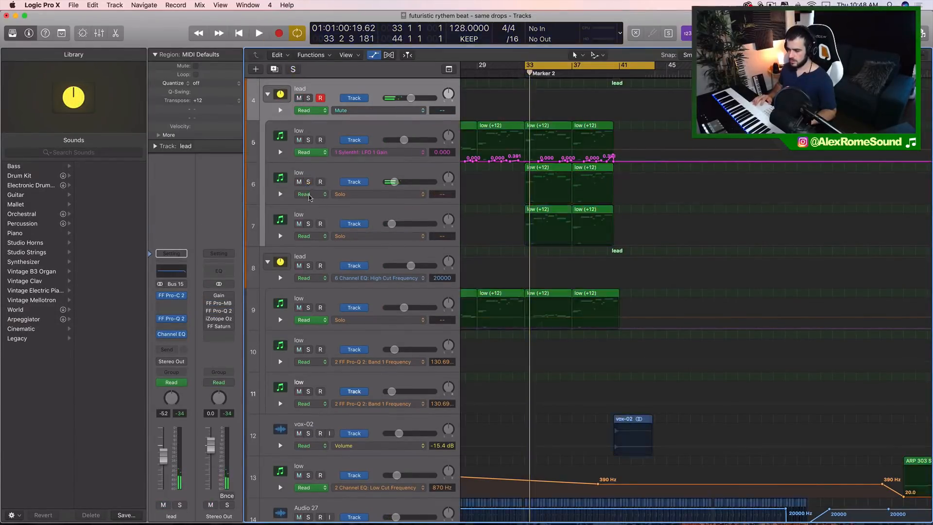
pyautogui.click(308, 223)
pyautogui.press('space')
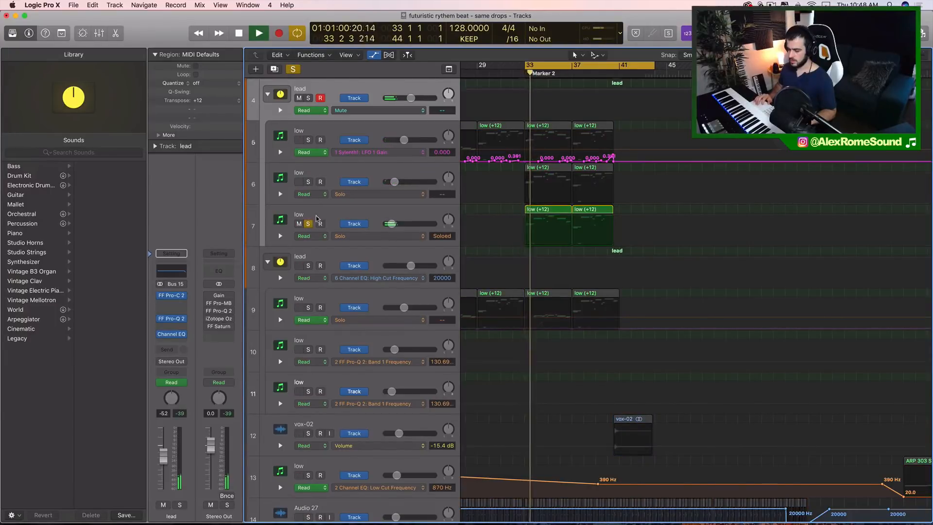
pyautogui.click(309, 223)
# Copy the two regions from bar 33 on the copied stack's first low track to its third low track, including their automation.
pyautogui.scroll(-8, 620, 162)
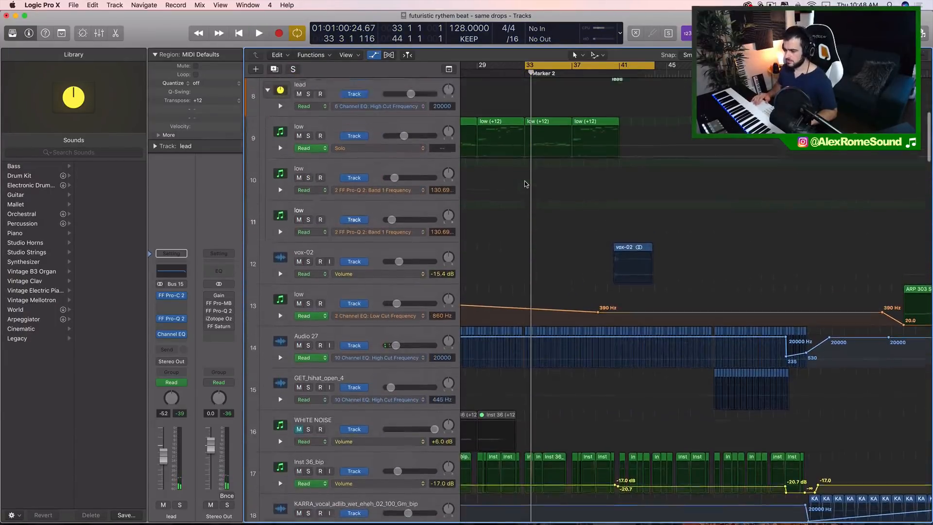
pyautogui.moveTo(619, 166); pyautogui.dragTo(554, 166)
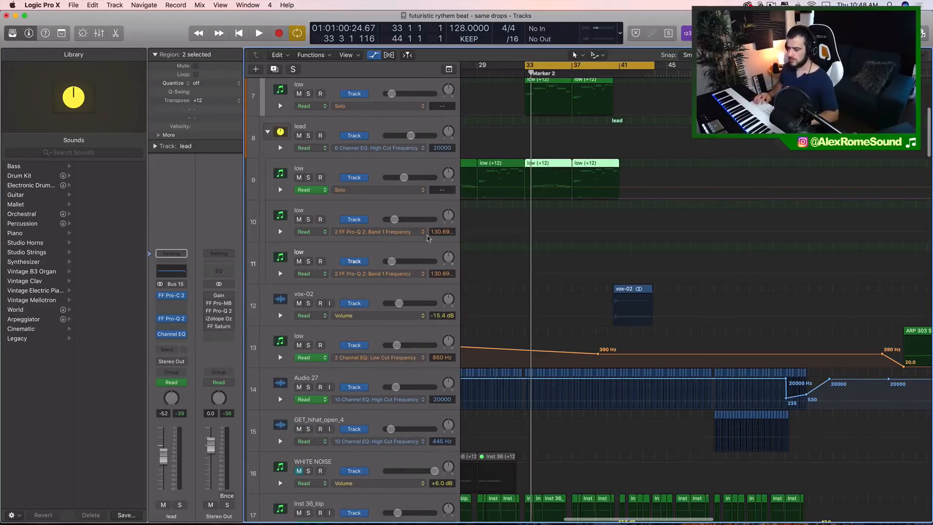
pyautogui.click(428, 249)
pyautogui.moveTo(536, 73); pyautogui.dragTo(523, 75)
pyautogui.press('super+v')
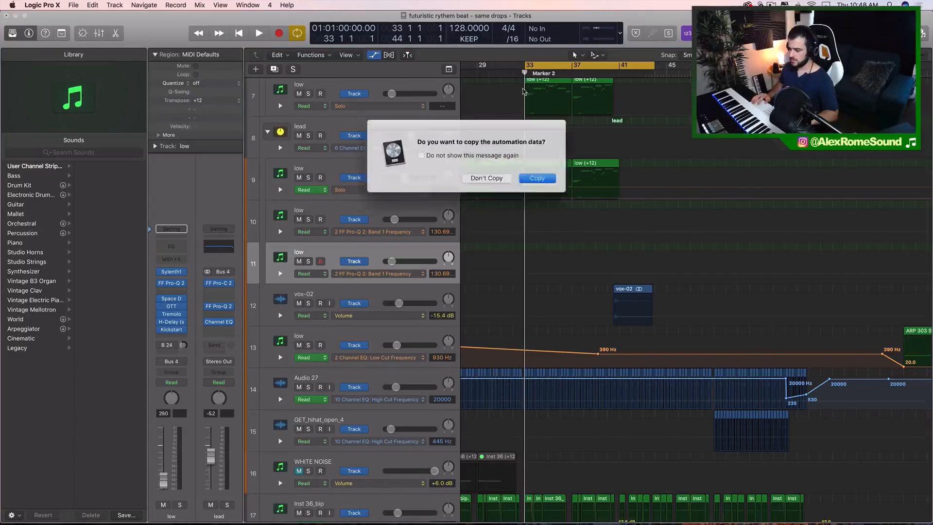
pyautogui.click(534, 181)
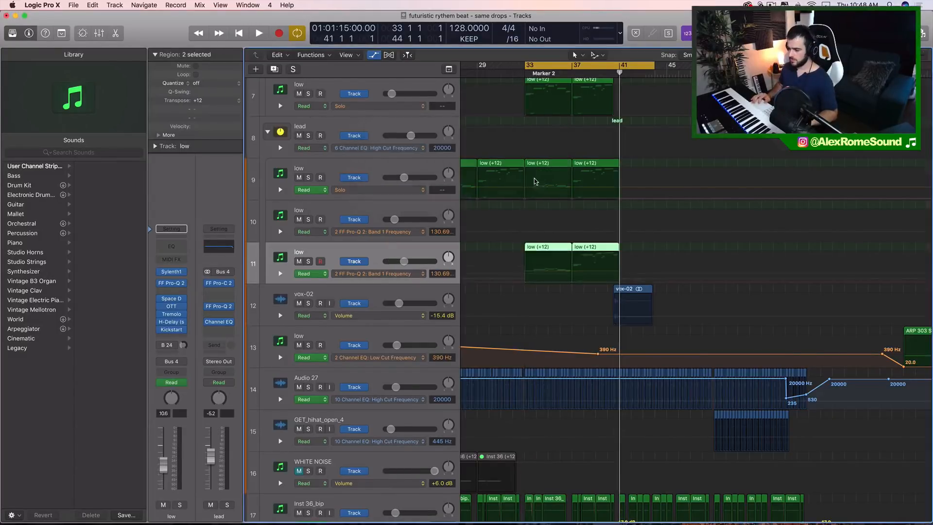
# Solo the copied lead stack, play it, and lower the third low track's volume automation to -18.3 dB over its regions.
pyautogui.click(308, 135)
pyautogui.press('space')
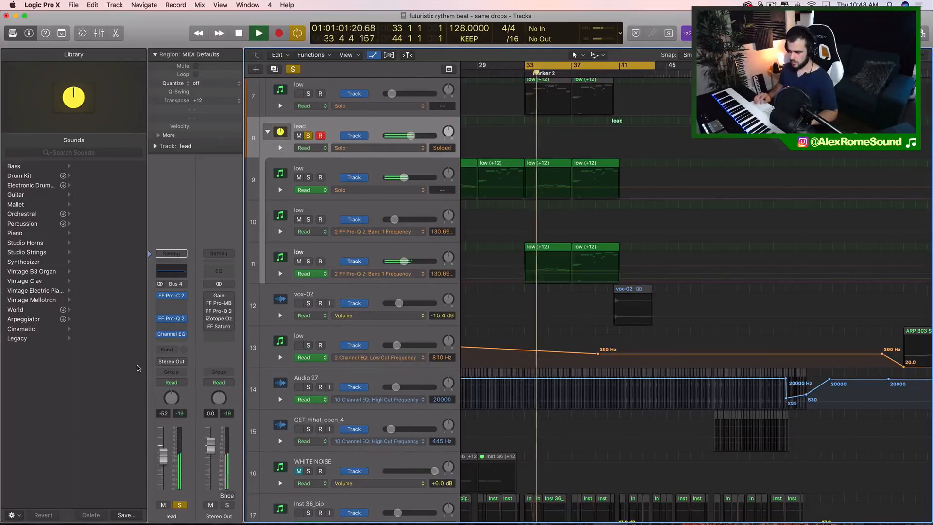
pyautogui.press('space')
pyautogui.click(336, 255)
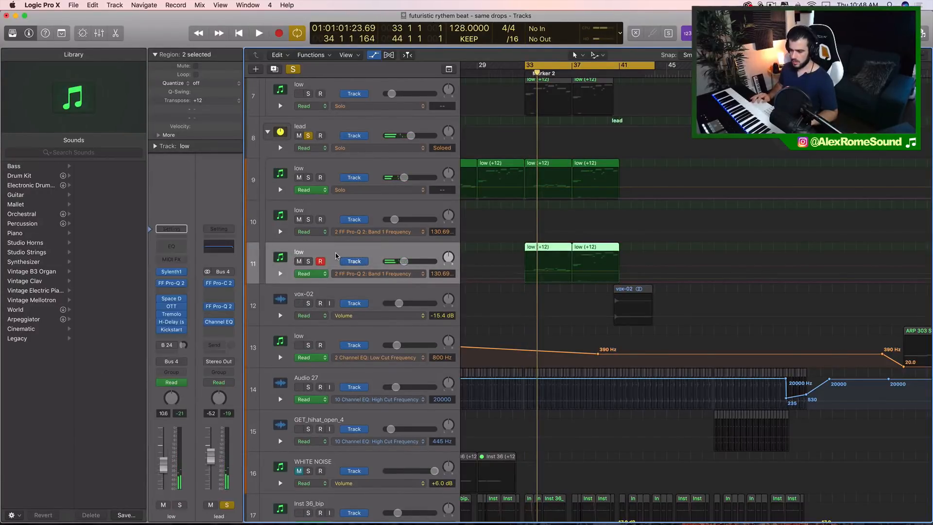
pyautogui.press('space')
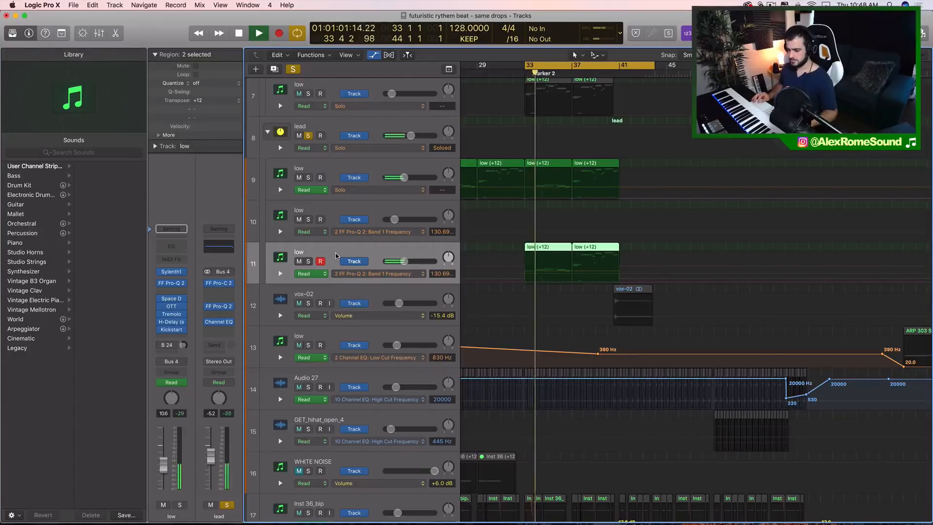
pyautogui.moveTo(404, 261); pyautogui.dragTo(396, 261)
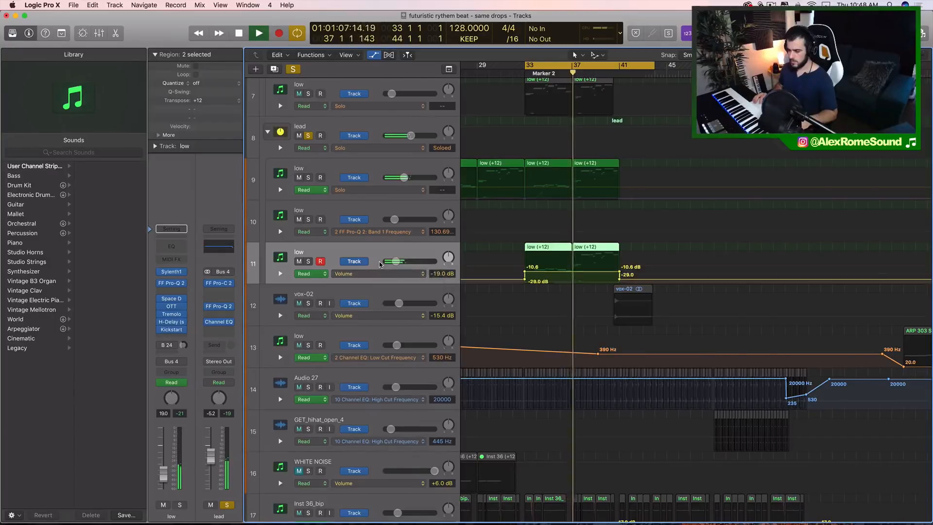
pyautogui.moveTo(560, 272); pyautogui.dragTo(558, 275)
pyautogui.press('space')
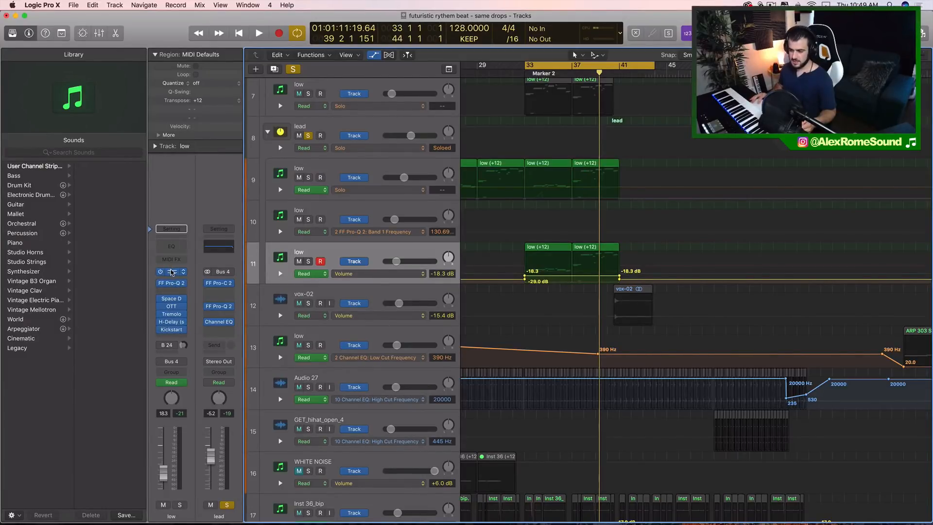
# Clear the preset in the third low track's Sylenth1 and set oscillator A1 to a sine wave while the loop plays.
pyautogui.click(171, 272)
pyautogui.click(169, 148)
pyautogui.moveTo(182, 156)
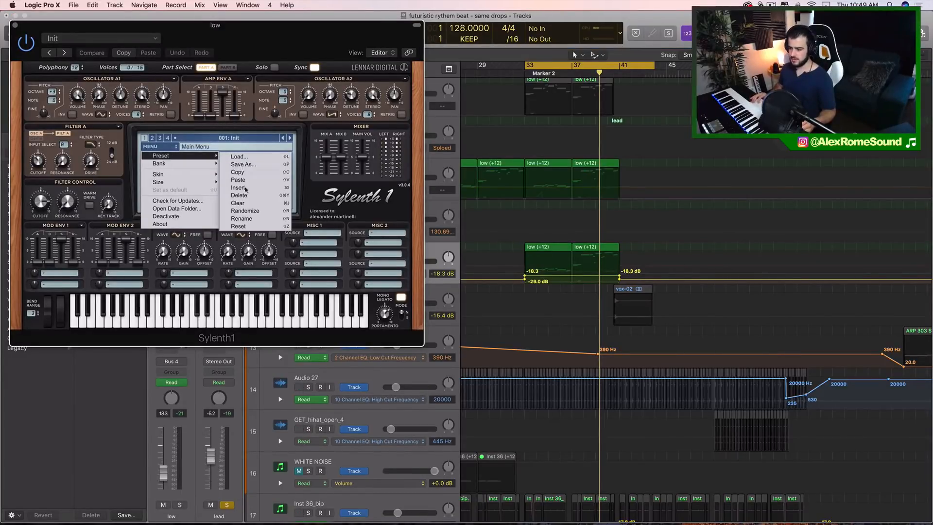
pyautogui.click(236, 203)
pyautogui.press('space')
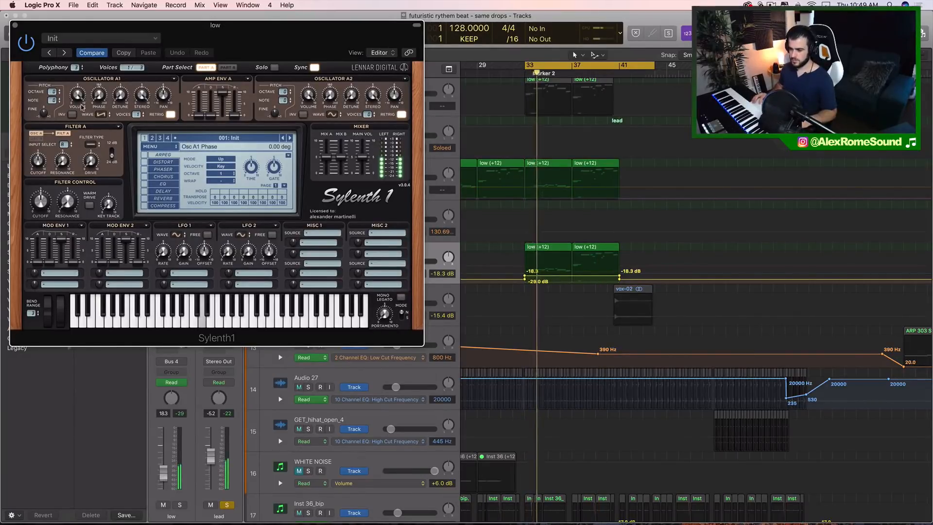
pyautogui.click(104, 116)
pyautogui.click(111, 125)
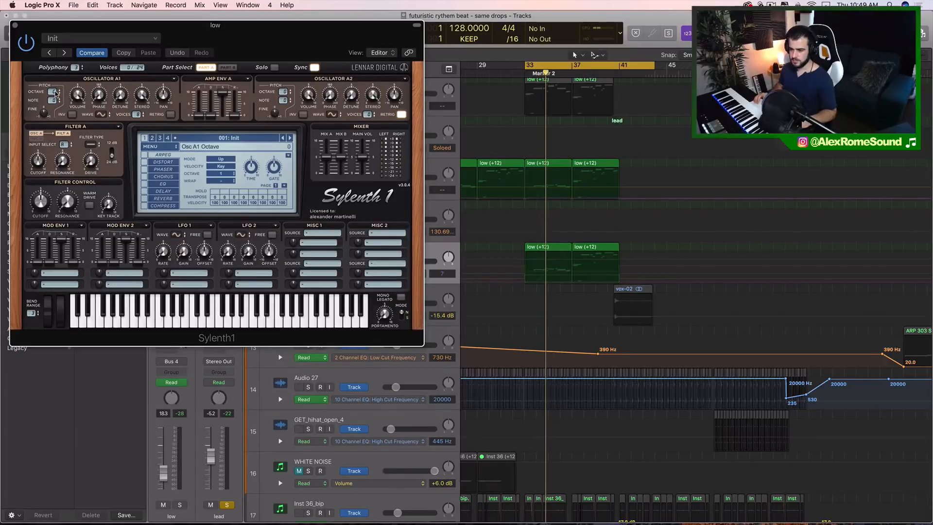
# Raise oscillator A1's octave during playback and enable Mono Legato with a longer portamento.
pyautogui.press('space')
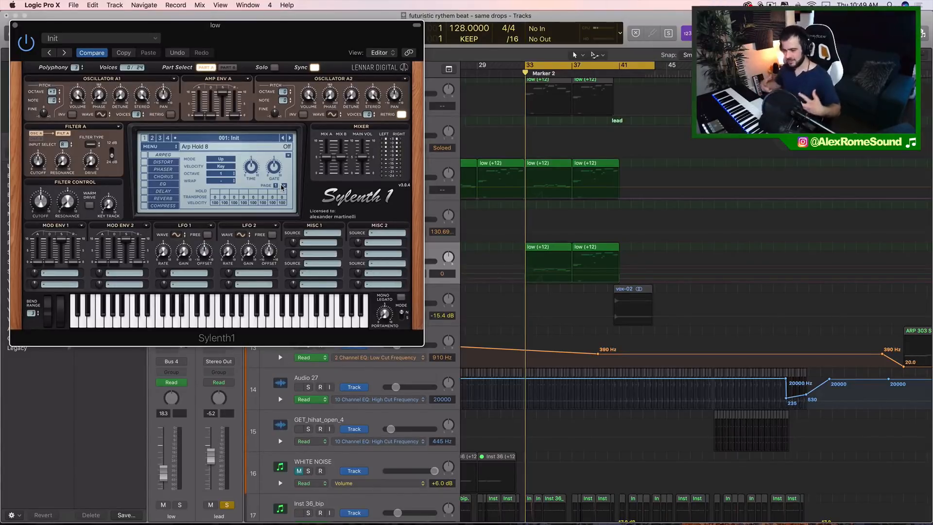
pyautogui.press('space')
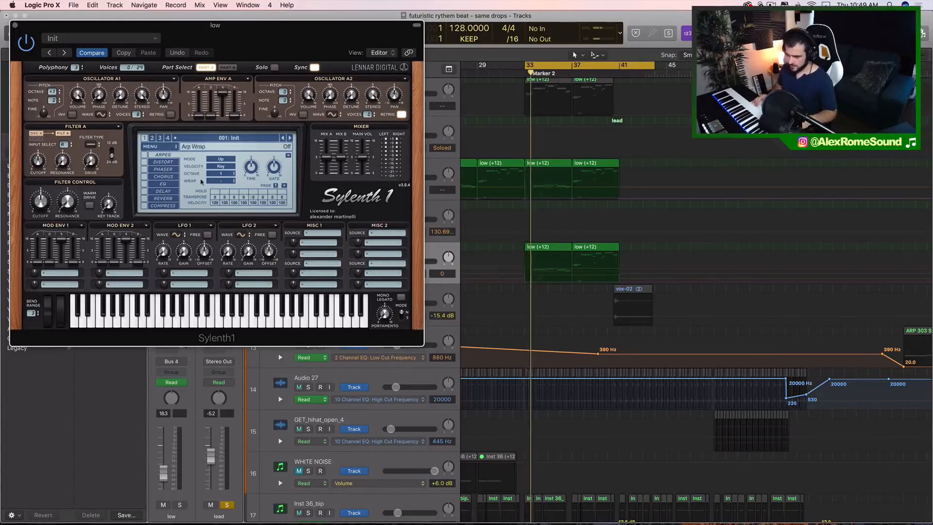
pyautogui.moveTo(52, 91); pyautogui.dragTo(55, 81)
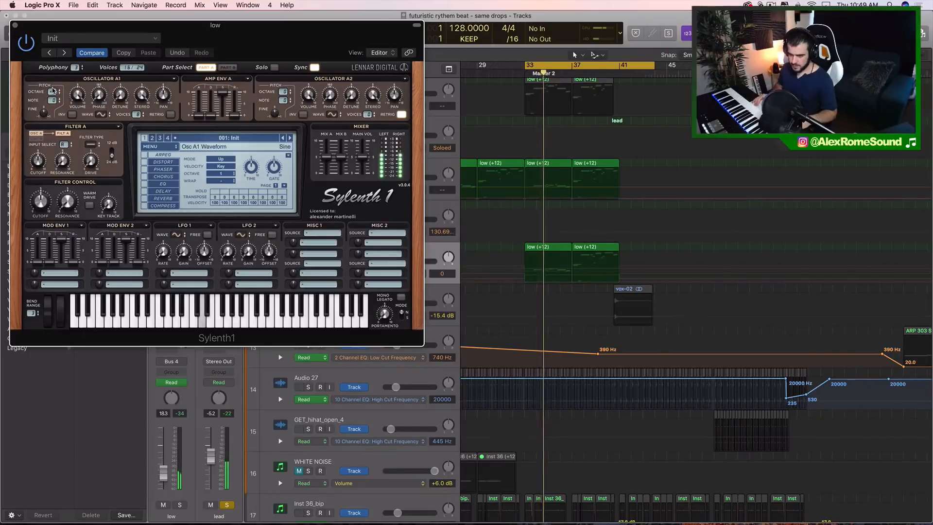
pyautogui.click(401, 297)
pyautogui.moveTo(391, 314); pyautogui.dragTo(398, 243)
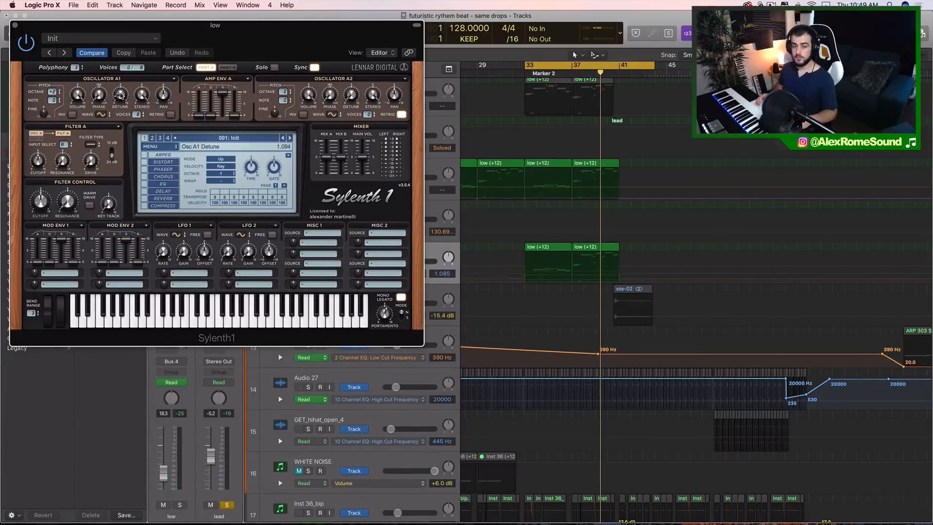
# Increase oscillator A1's detune to about 4.7 and set its octave to +3.
pyautogui.moveTo(121, 95); pyautogui.dragTo(127, 54)
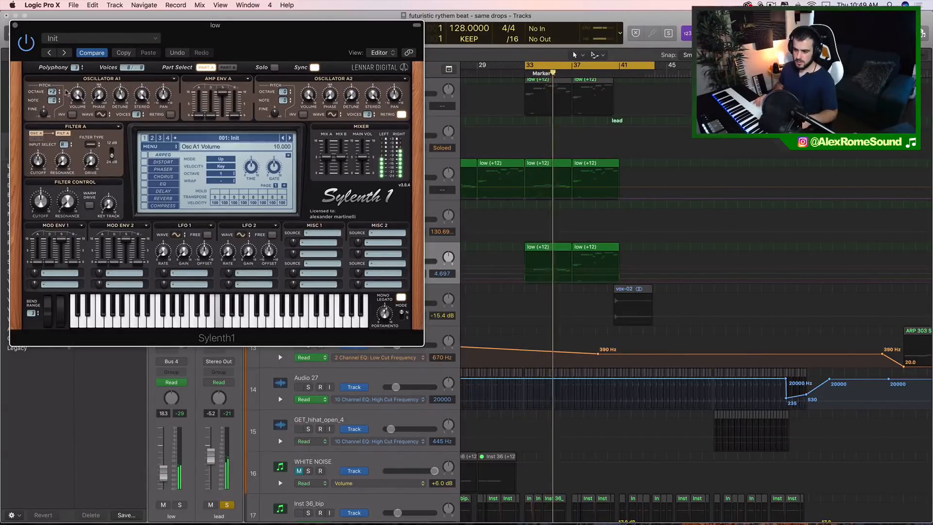
pyautogui.moveTo(53, 92); pyautogui.dragTo(56, 85)
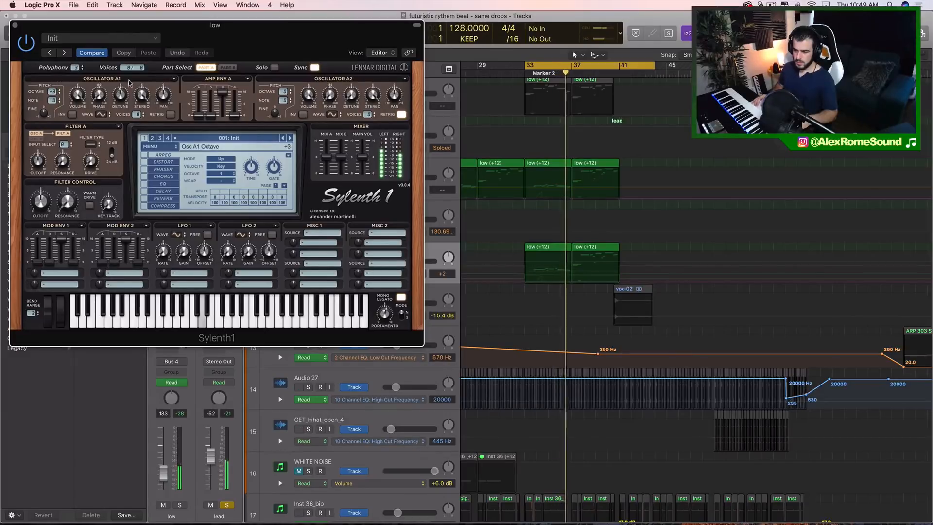
# Lower the third low track's volume automation over its regions to -22.7 dB and close Sylenth1.
pyautogui.moveTo(164, 473); pyautogui.dragTo(164, 477)
pyautogui.moveTo(564, 278); pyautogui.dragTo(565, 280)
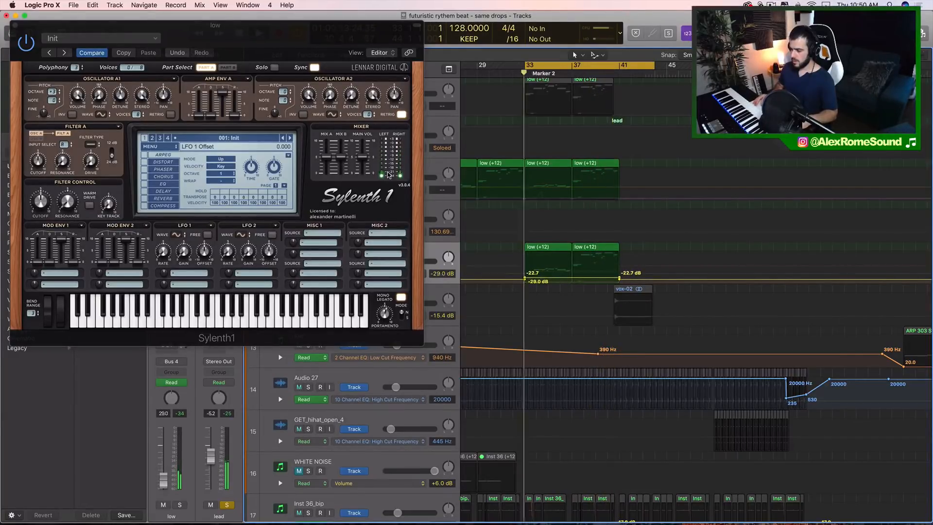
pyautogui.click(16, 24)
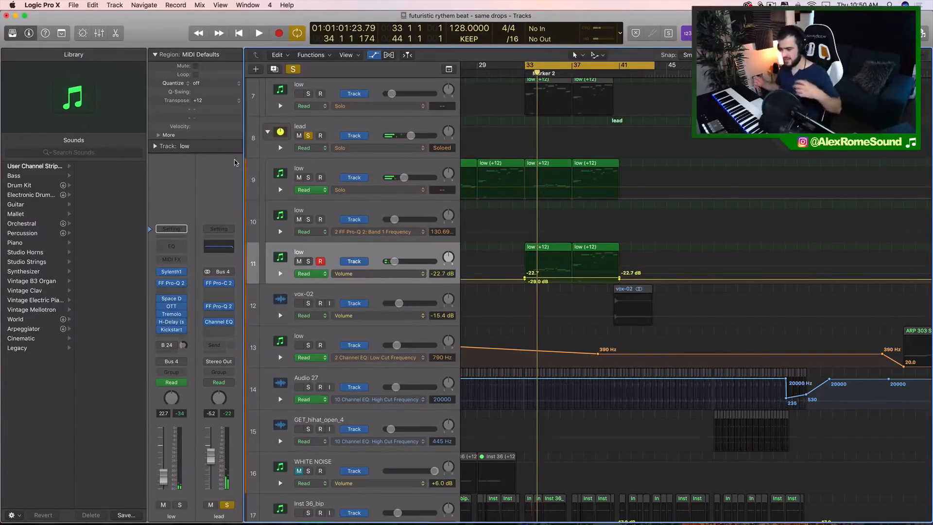
# Select the copied stack's second low track and unsolo the copied lead stack.
pyautogui.click(417, 212)
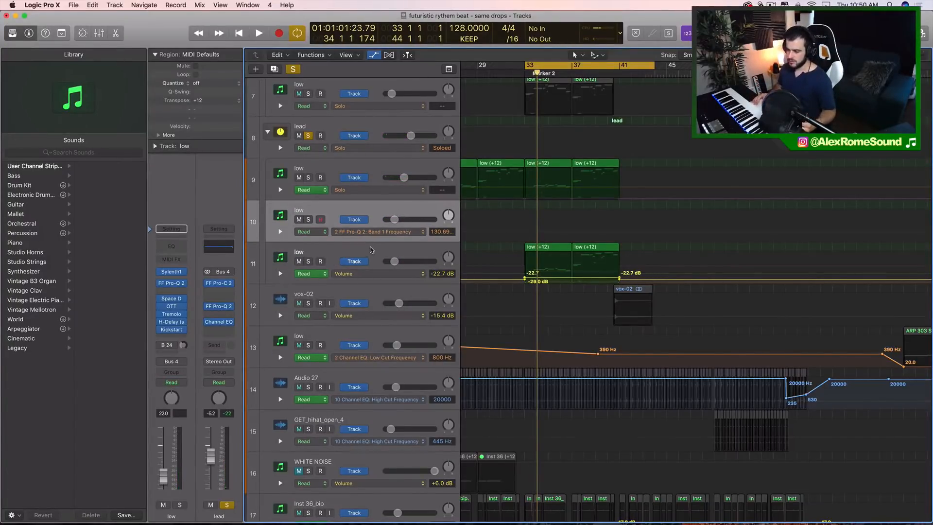
pyautogui.click(372, 249)
pyautogui.click(374, 205)
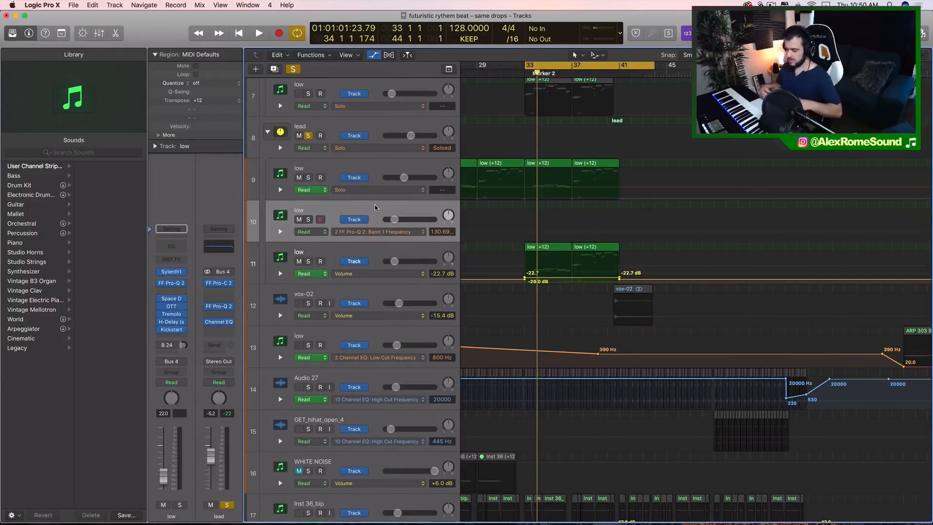
pyautogui.click(307, 136)
# Show the whole arrangement and compare the copied stack's first and third low track regions with the original lead stack's layers.
pyautogui.press('z')
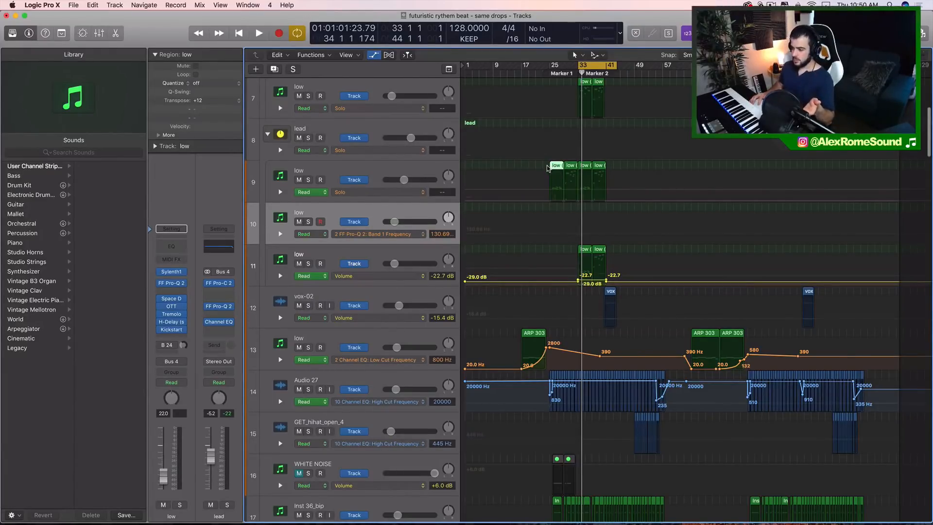
pyautogui.keyDown('shift'); pyautogui.click(569, 167); pyautogui.keyUp('shift')
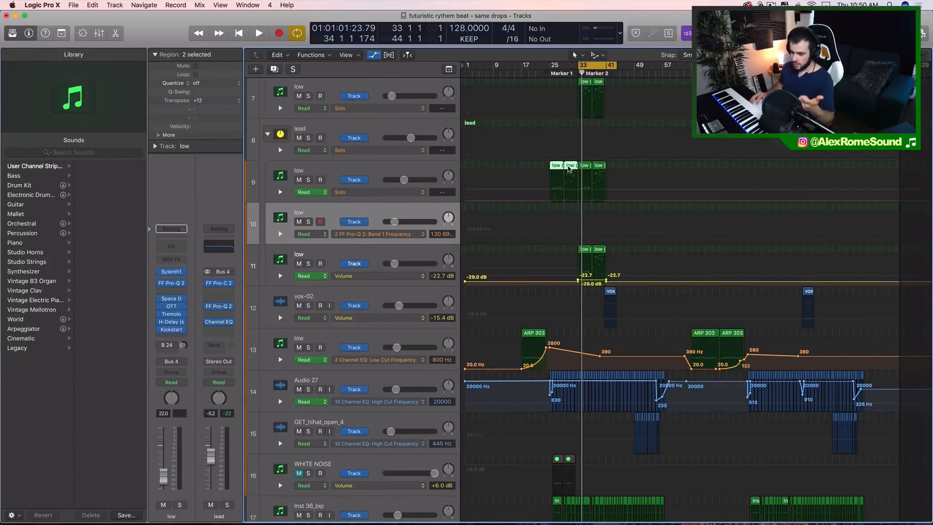
pyautogui.moveTo(575, 249); pyautogui.dragTo(641, 248)
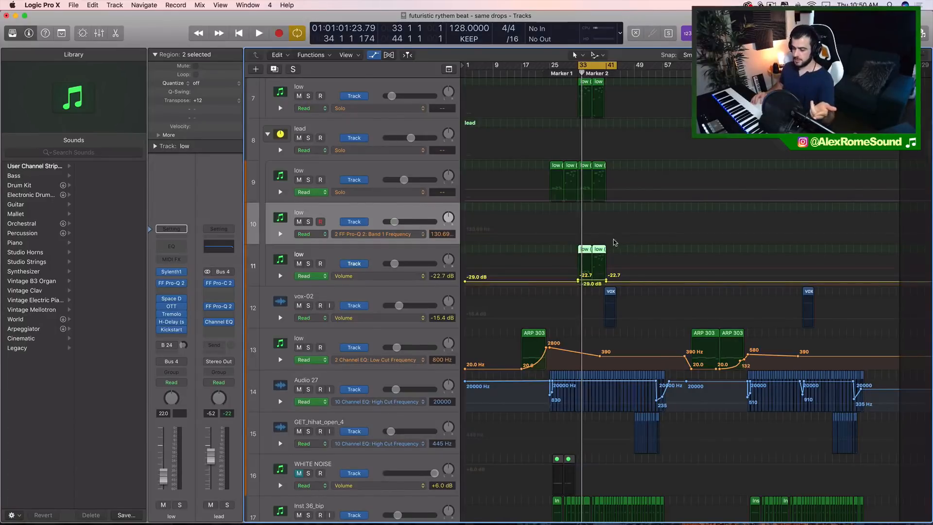
pyautogui.scroll(2, 584, 221)
pyautogui.moveTo(572, 280); pyautogui.dragTo(610, 284)
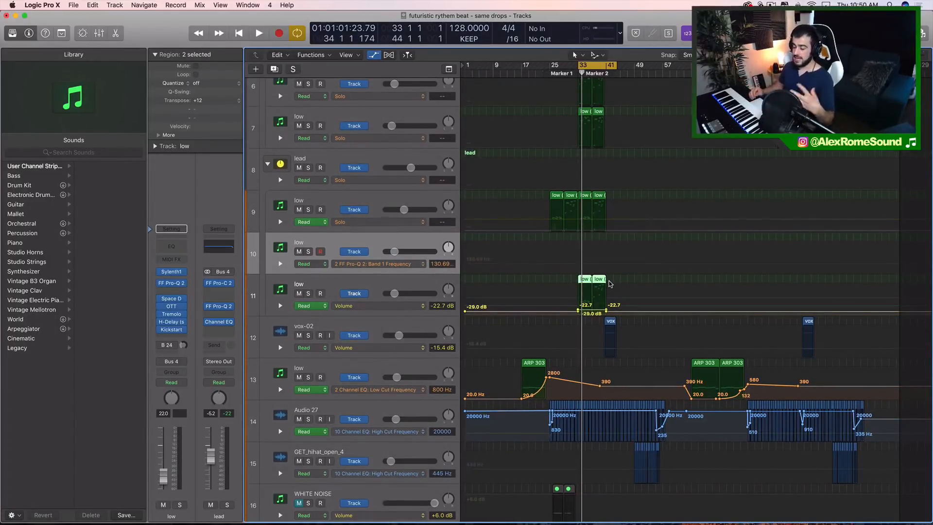
pyautogui.scroll(5, 610, 283)
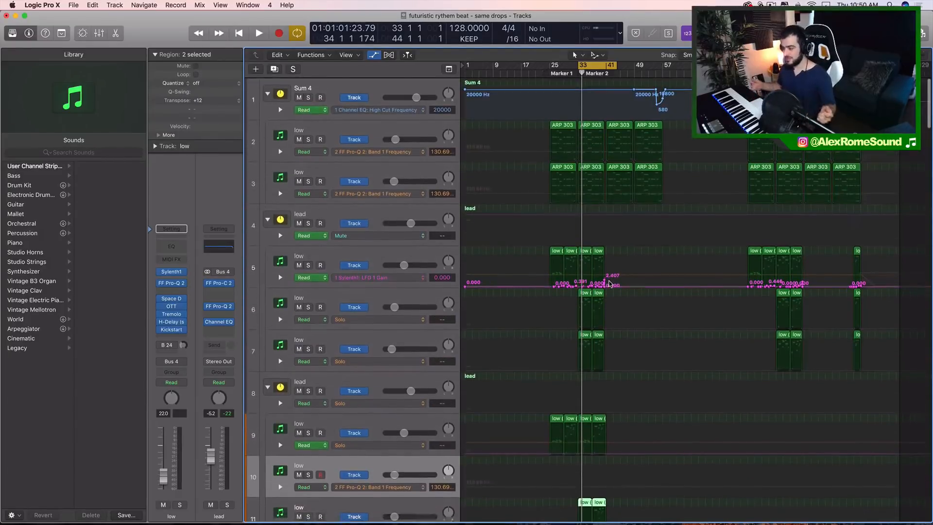